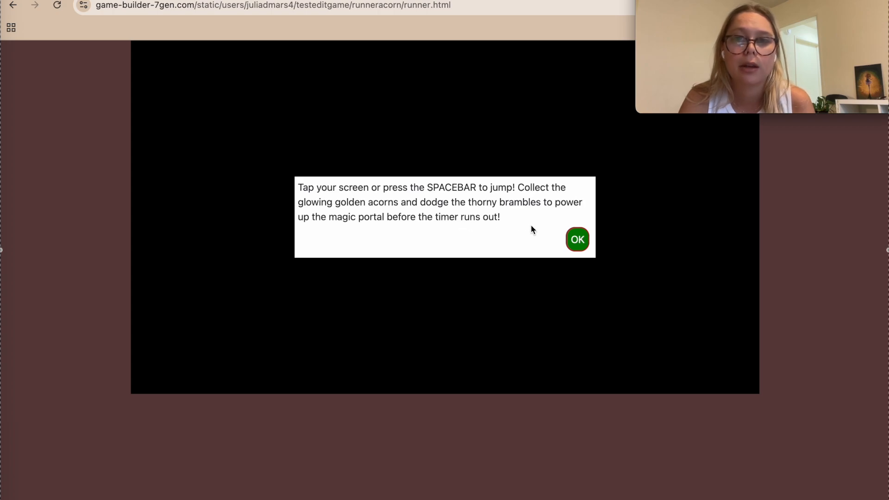
- Start the acorn runner game, retry after the failed run, and jump past the obstacles to test it
{"action": "left_click", "coordinate": [578, 240]}
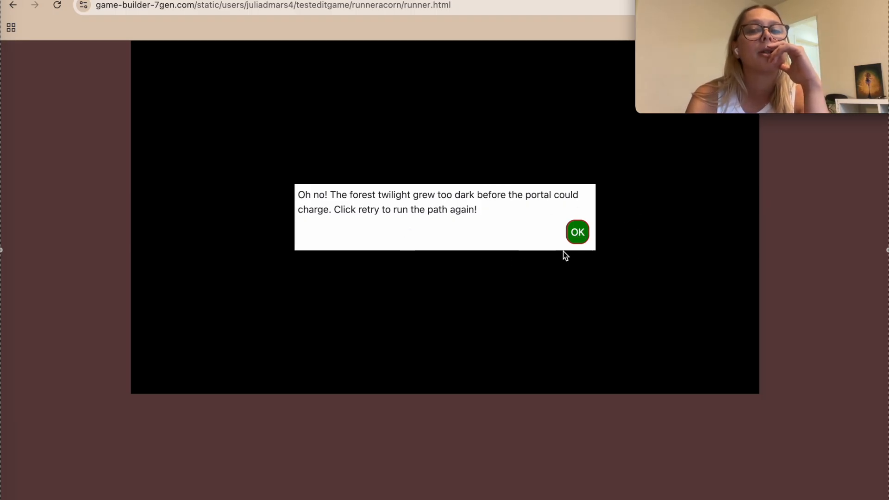
{"action": "left_click", "coordinate": [578, 233]}
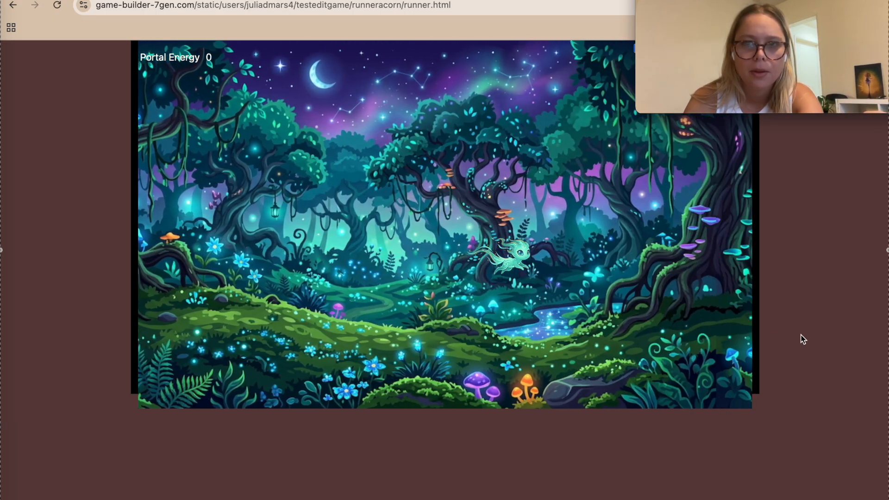
{"action": "key", "text": "space"}
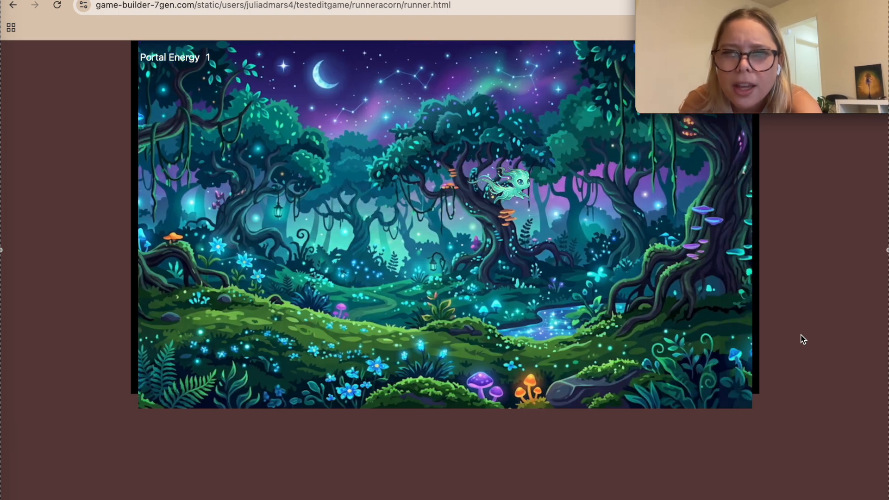
{"action": "key", "text": "space"}
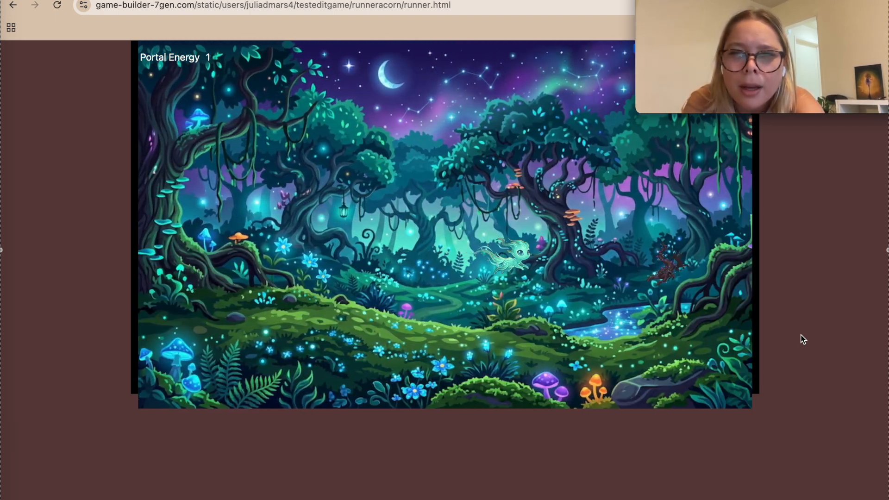
{"action": "key", "text": "space"}
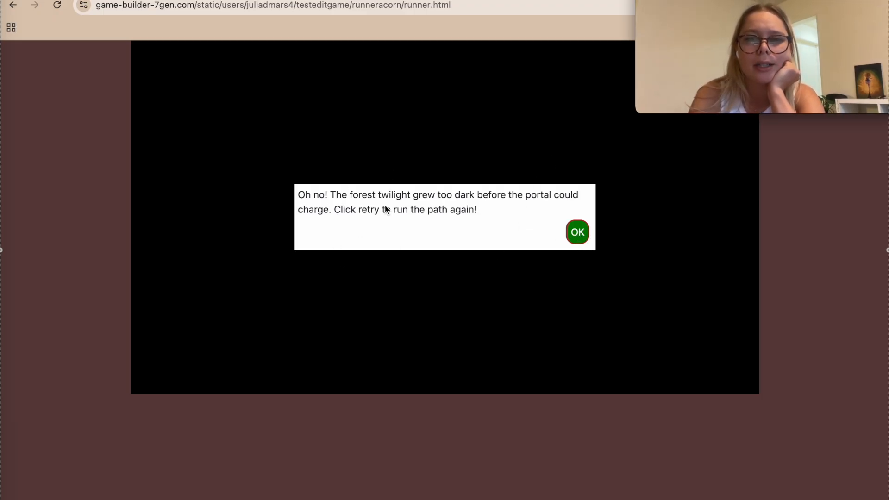
- Read the game-over message up close, accept it, and run the path again with a jump
{"action": "scroll", "coordinate": [343, 245], "scroll_direction": "up", "scroll_amount": 5, "text": "ctrl"}
{"action": "scroll", "coordinate": [343, 246], "scroll_direction": "up", "scroll_amount": 1}
{"action": "scroll", "coordinate": [343, 245], "scroll_direction": "right", "scroll_amount": 1}
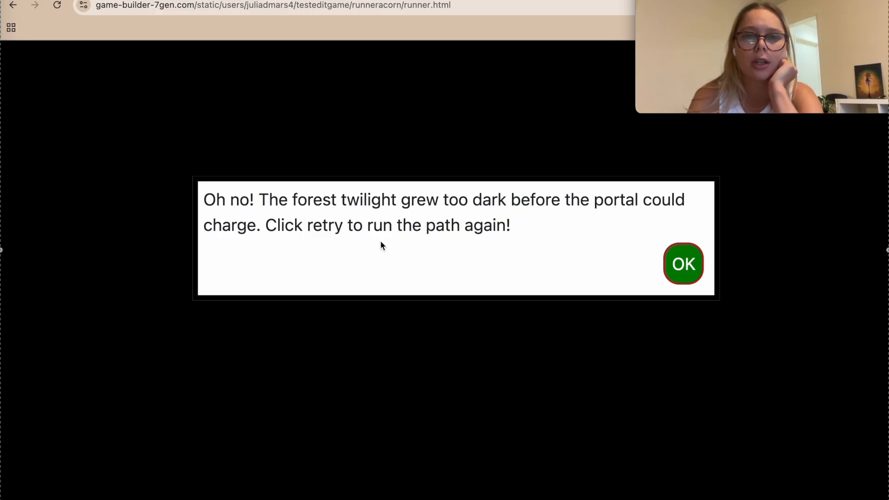
{"action": "scroll", "coordinate": [490, 309], "scroll_direction": "down", "scroll_amount": 5, "text": "ctrl"}
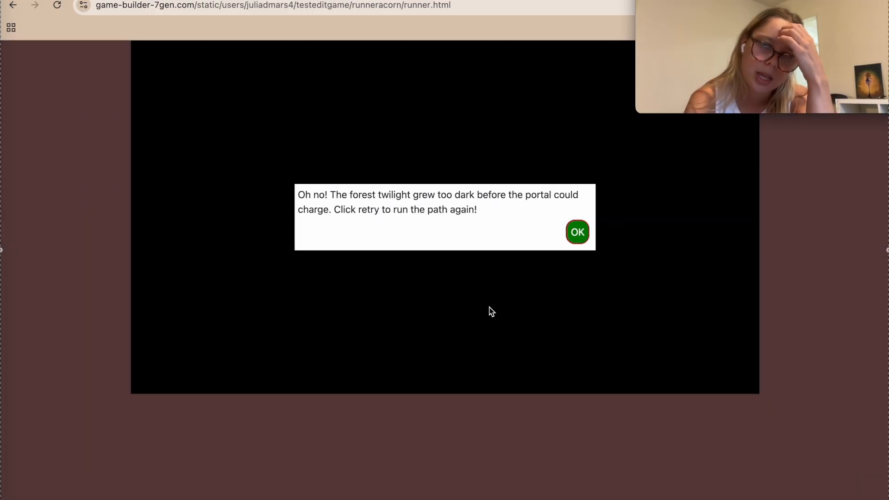
{"action": "left_click", "coordinate": [580, 232]}
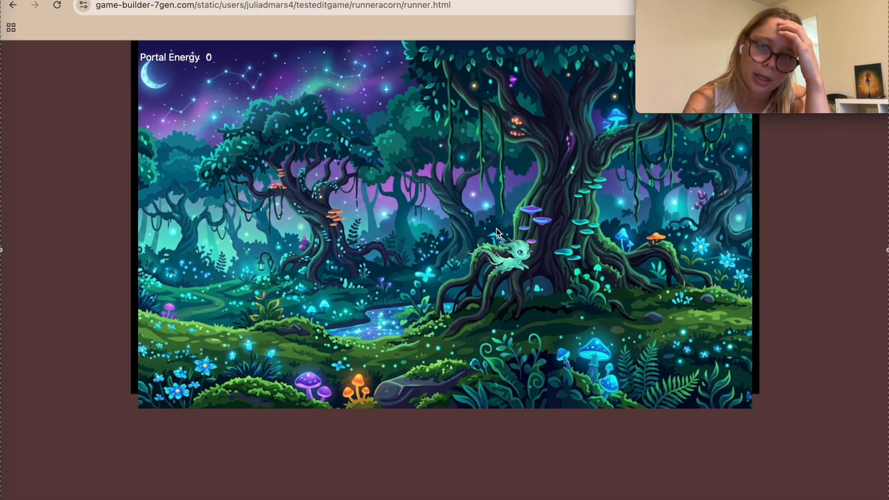
{"action": "key", "text": "space"}
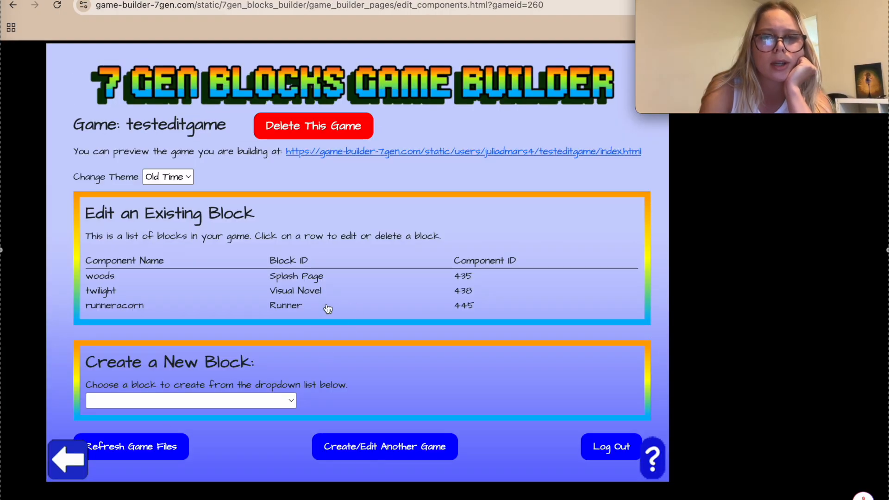
- Open the runneracorn block of the testeditgame game for editing
{"action": "left_click", "coordinate": [297, 310]}
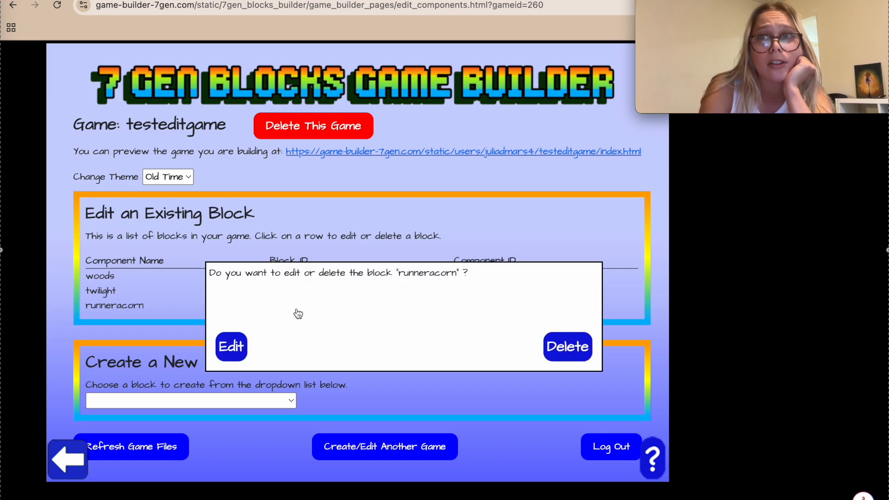
{"action": "left_click", "coordinate": [241, 352]}
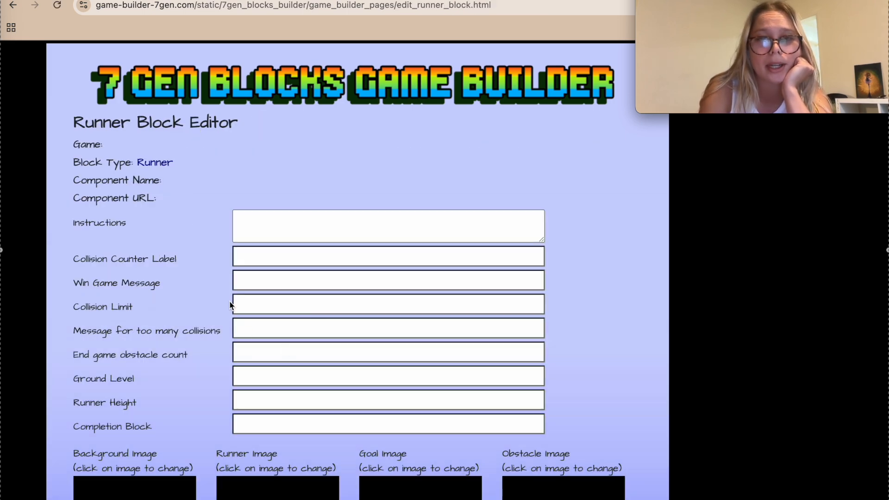
{"action": "scroll", "coordinate": [310, 251], "scroll_direction": "down", "scroll_amount": 1}
{"action": "scroll", "coordinate": [310, 250], "scroll_direction": "up", "scroll_amount": 1}
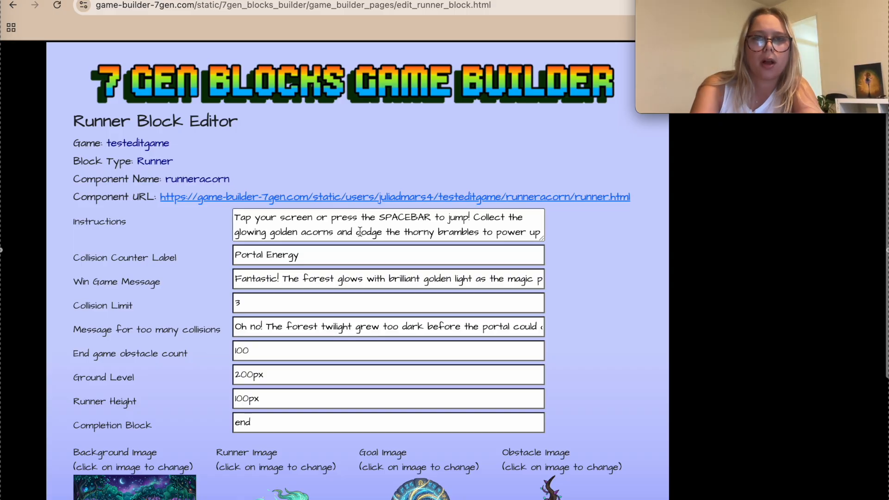
- Change the end of the block's instructions from "the timer runs out!" to "the portal closes!"
{"action": "scroll", "coordinate": [360, 232], "scroll_direction": "up", "scroll_amount": 5, "text": "ctrl"}
{"action": "scroll", "coordinate": [360, 232], "scroll_direction": "up", "scroll_amount": 3, "text": "ctrl"}
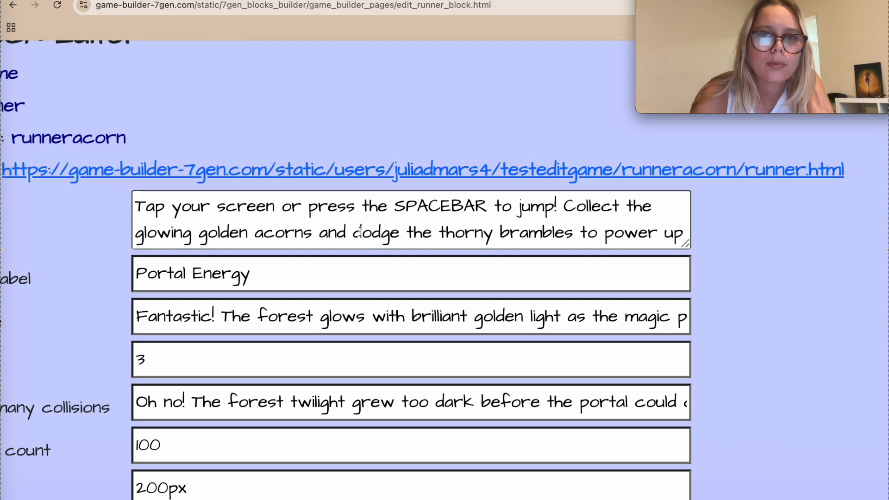
{"action": "scroll", "coordinate": [465, 208], "scroll_direction": "down", "scroll_amount": 1}
{"action": "scroll", "coordinate": [464, 209], "scroll_direction": "up", "scroll_amount": 1}
{"action": "scroll", "coordinate": [465, 209], "scroll_direction": "down", "scroll_amount": 1}
{"action": "scroll", "coordinate": [465, 209], "scroll_direction": "up", "scroll_amount": 1}
{"action": "scroll", "coordinate": [465, 210], "scroll_direction": "down", "scroll_amount": 5, "text": "ctrl"}
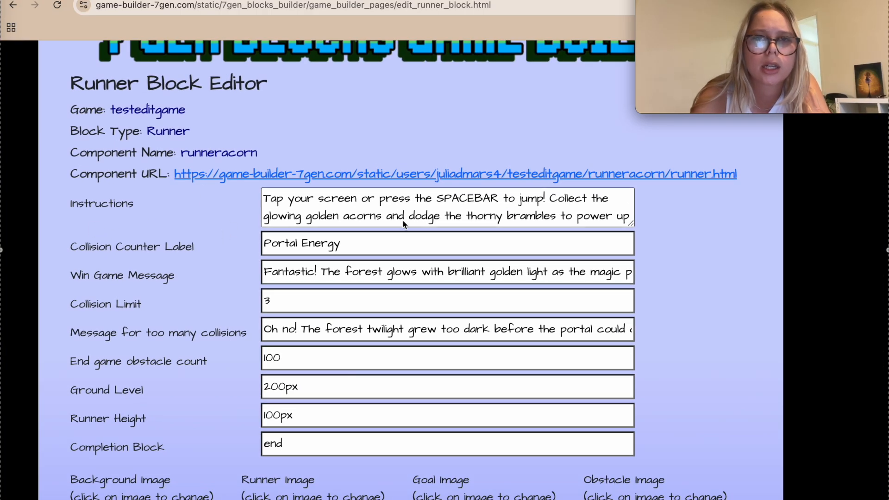
{"action": "scroll", "coordinate": [402, 219], "scroll_direction": "up", "scroll_amount": 3, "text": "ctrl"}
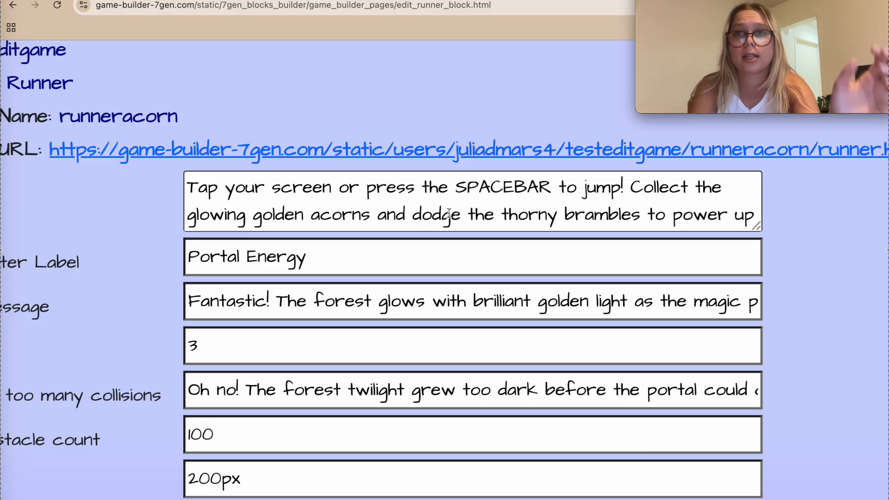
{"action": "scroll", "coordinate": [509, 208], "scroll_direction": "down", "scroll_amount": 1}
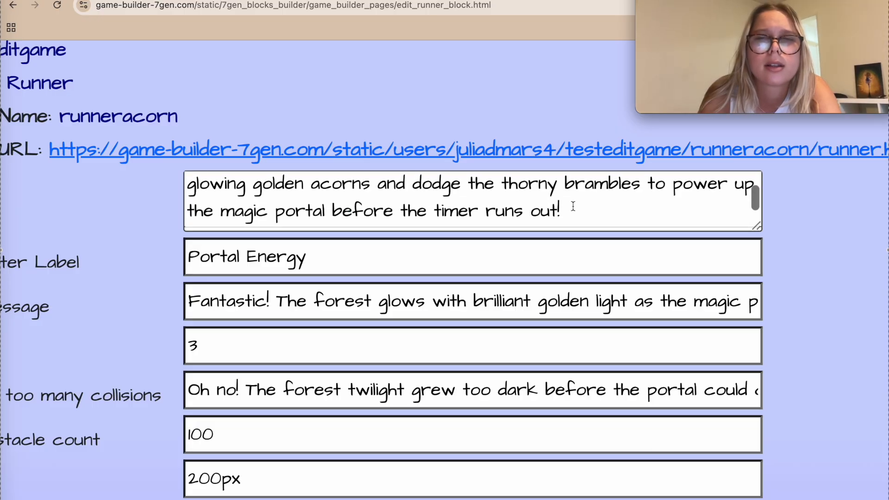
{"action": "left_click", "coordinate": [457, 215]}
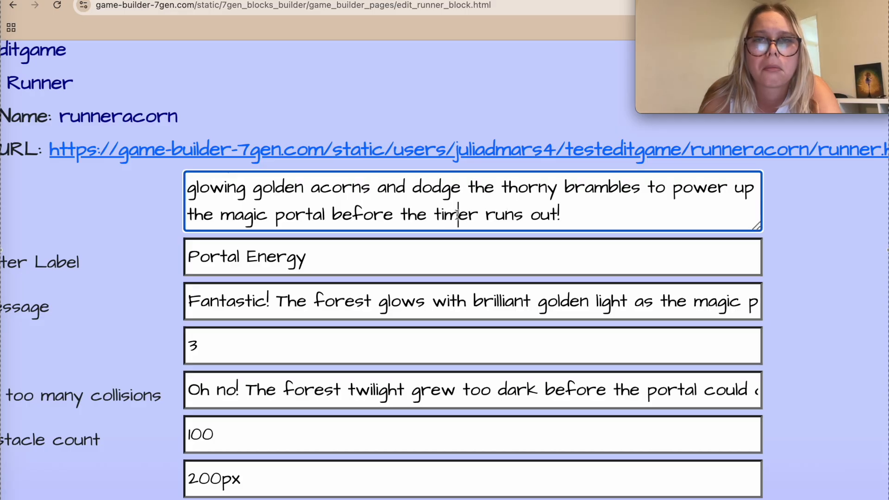
{"action": "left_click_drag", "start_coordinate": [457, 215], "coordinate": [417, 215]}
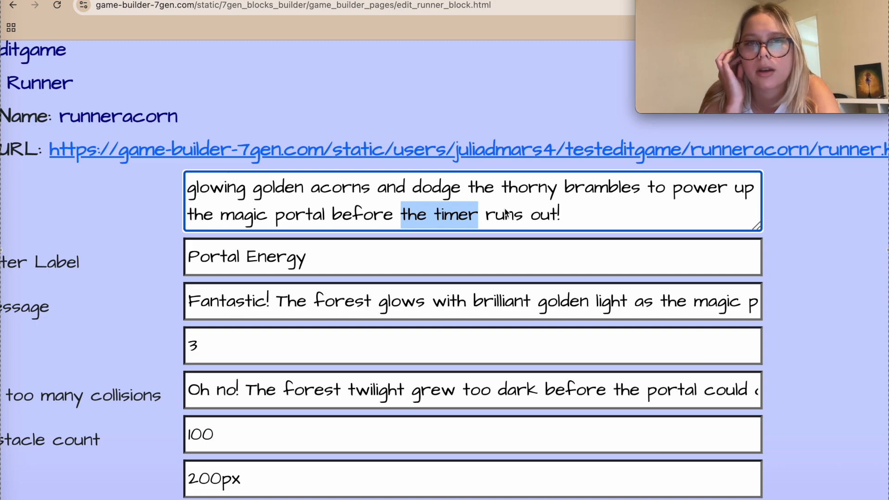
{"action": "left_click_drag", "start_coordinate": [555, 215], "coordinate": [433, 219]}
{"action": "type", "text": "portal"}
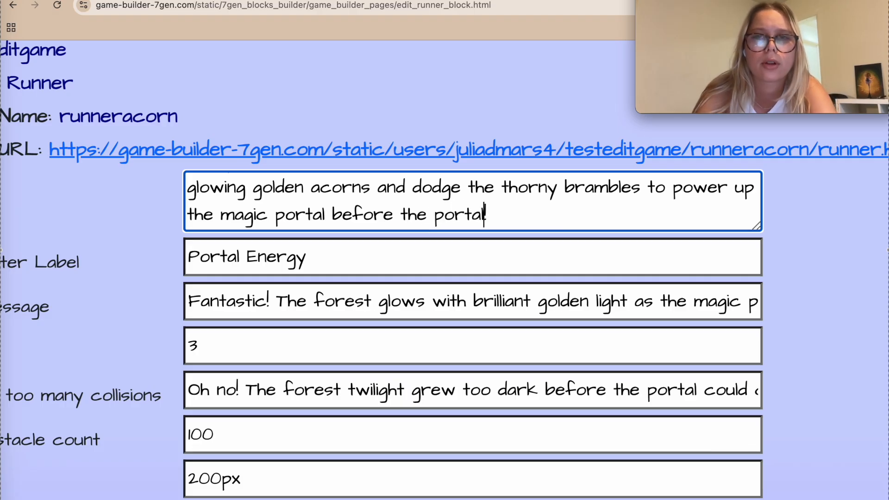
{"action": "type", "text": " closes!"}
{"action": "scroll", "coordinate": [443, 217], "scroll_direction": "up", "scroll_amount": 2}
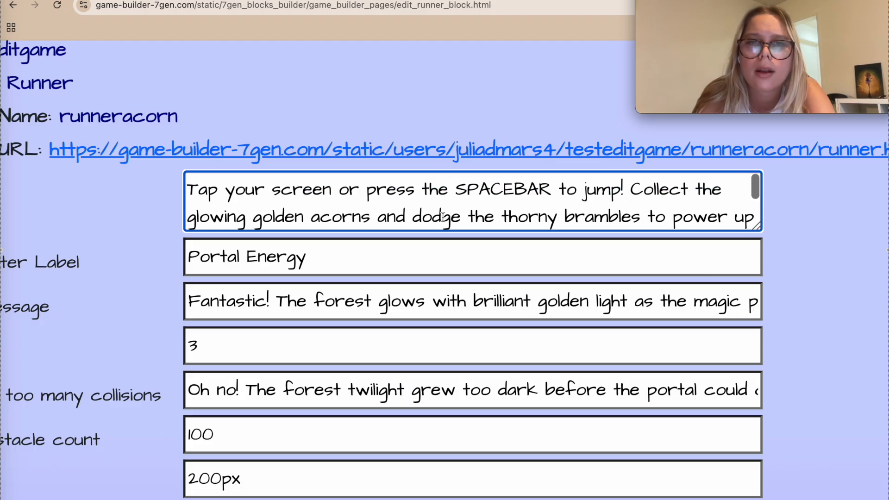
- Replace "Collect the glowing golden acorns and dodge" in the instructions with "Dodge"
{"action": "mouse_move", "coordinate": [414, 216]}
{"action": "left_mouse_down"}
{"action": "mouse_move", "coordinate": [476, 202]}
{"action": "mouse_move", "coordinate": [637, 198]}
{"action": "mouse_move", "coordinate": [630, 198]}
{"action": "left_mouse_up"}
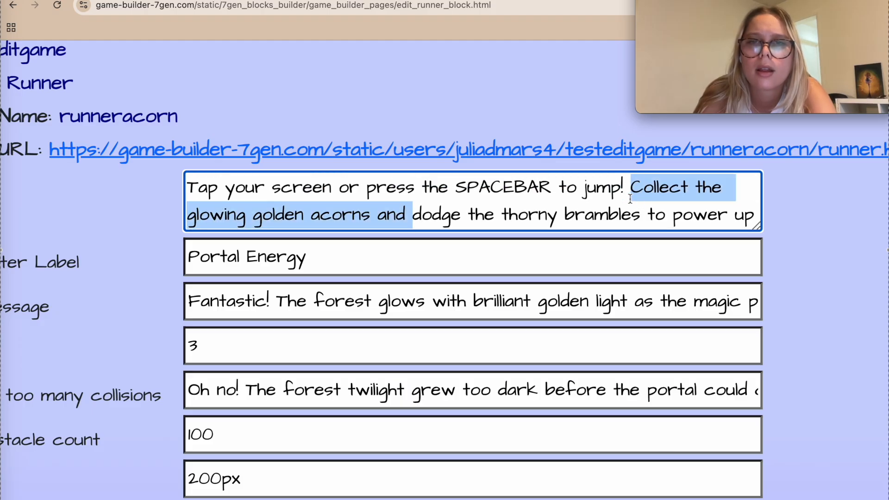
{"action": "left_click", "coordinate": [419, 207]}
{"action": "left_click_drag", "start_coordinate": [419, 207], "coordinate": [635, 189]}
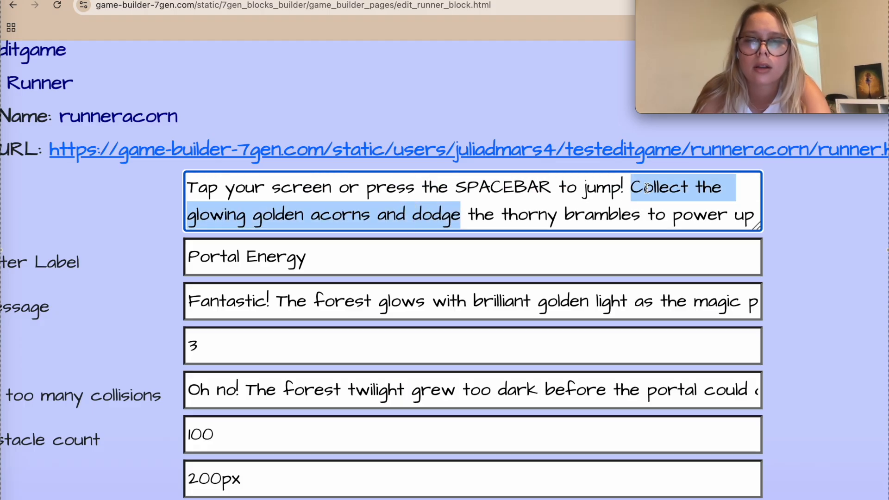
{"action": "type", "text": "Dodge"}
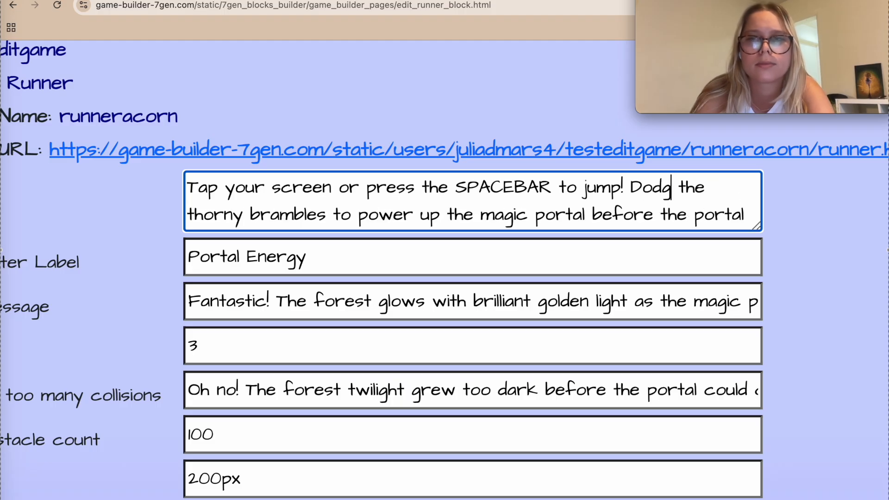
{"action": "left_click", "coordinate": [703, 188]}
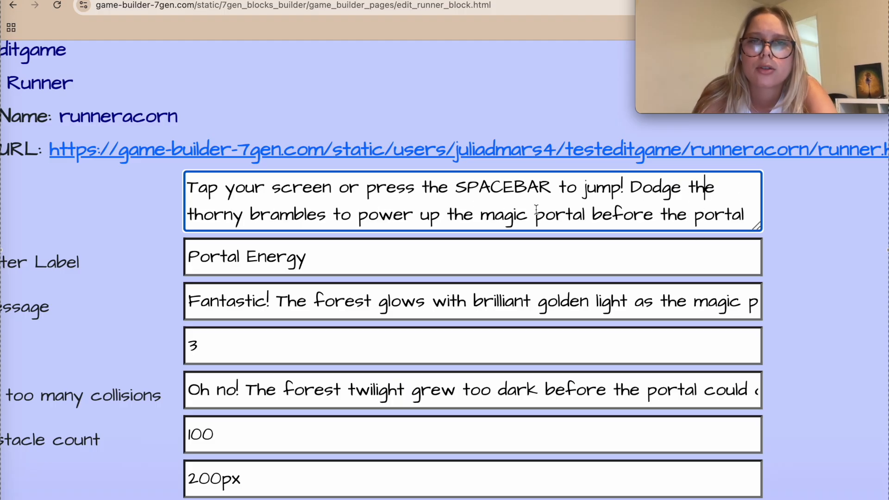
- Replace the word "portal" just before "closes!" in the instructions with "it"
{"action": "scroll", "coordinate": [738, 208], "scroll_direction": "down", "scroll_amount": 1}
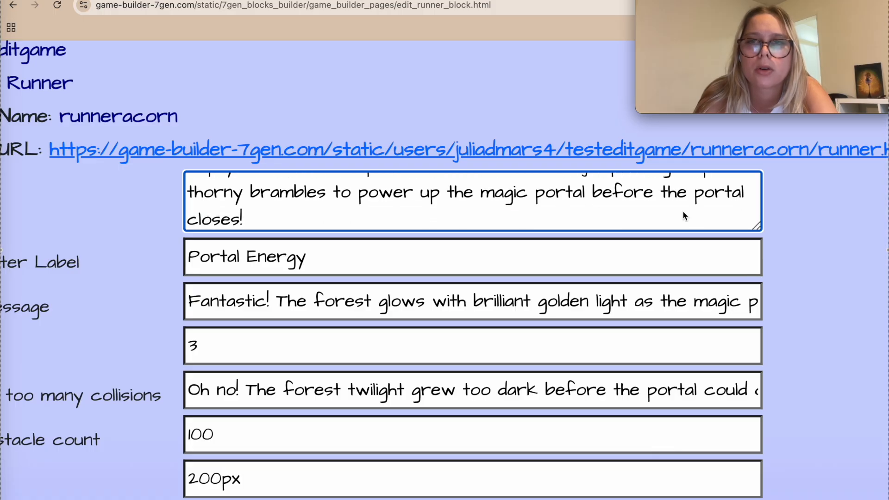
{"action": "double_click", "coordinate": [723, 197]}
{"action": "type", "text": "it"}
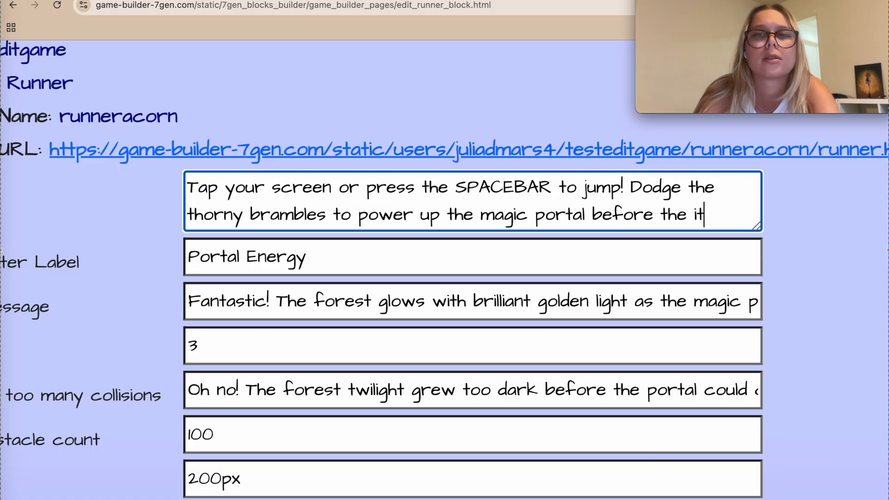
{"action": "scroll", "coordinate": [730, 214], "scroll_direction": "down", "scroll_amount": 1}
{"action": "key", "text": "super+minus"}
{"action": "key", "text": "super+minus"}
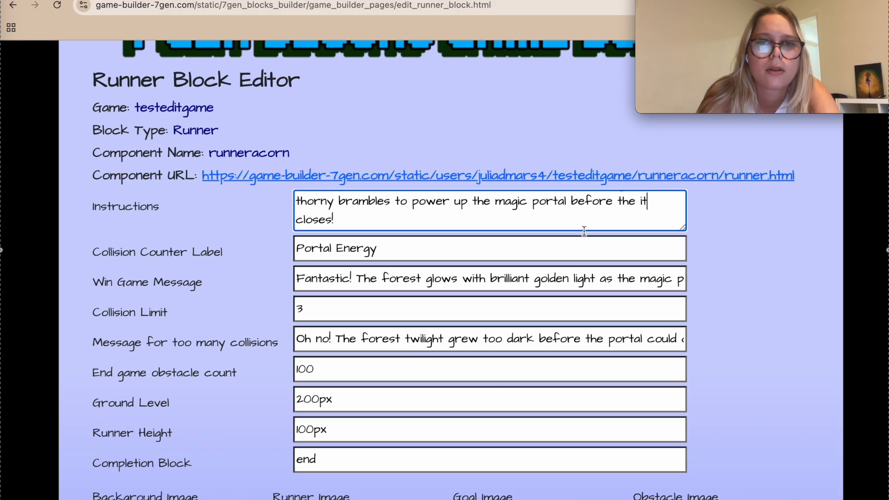
- Extend the Collision Counter Label to read "Portal Energy Drained"
{"action": "key", "text": "super+plus"}
{"action": "key", "text": "super+plus"}
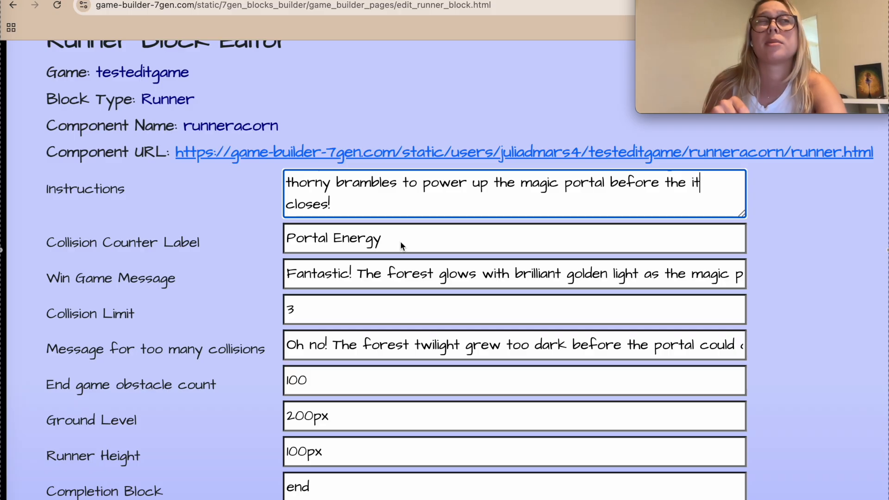
{"action": "left_click", "coordinate": [401, 240]}
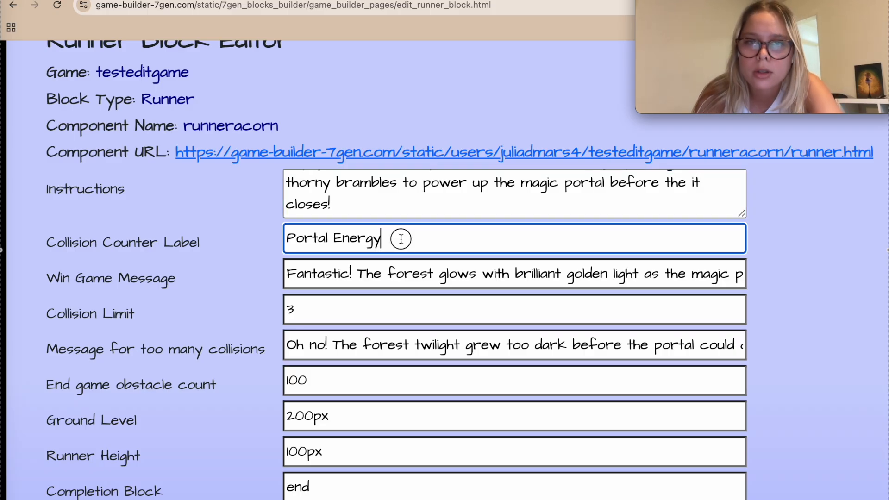
{"action": "type", "text": "Drained"}
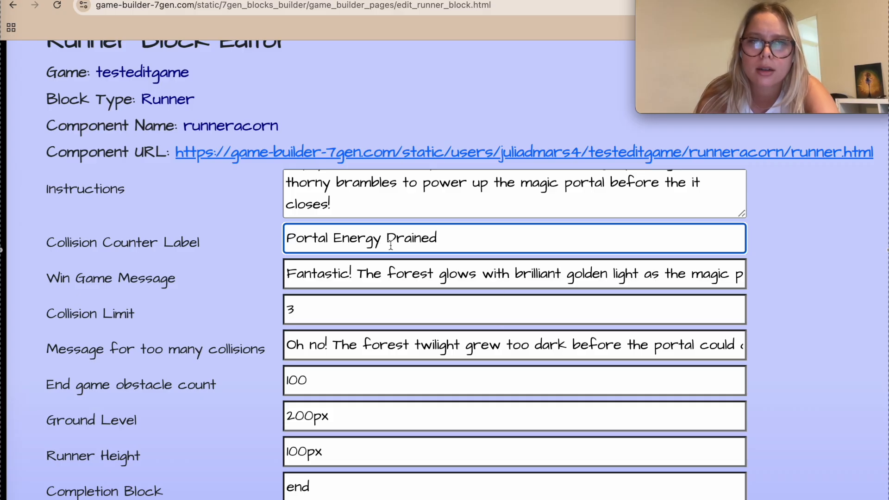
- Read the whole Win Game Message through to its end
{"action": "scroll", "coordinate": [458, 284], "scroll_direction": "down", "scroll_amount": 2}
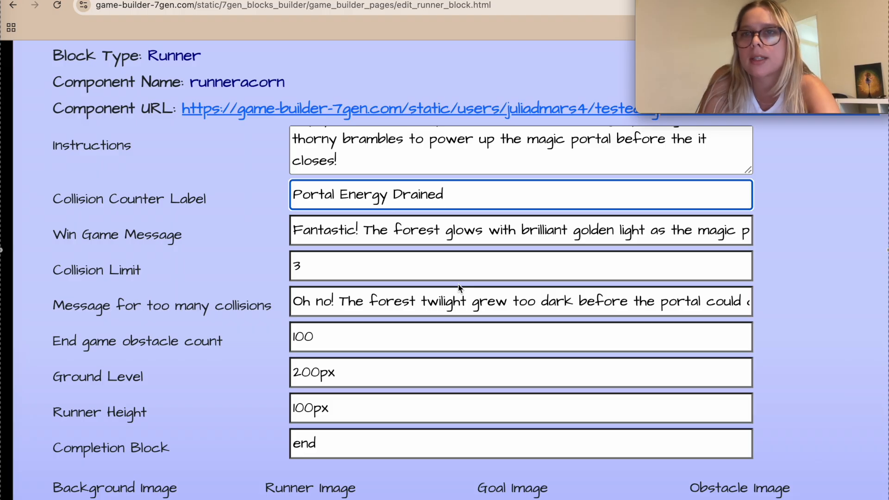
{"action": "scroll", "coordinate": [459, 287], "scroll_direction": "down", "scroll_amount": 2}
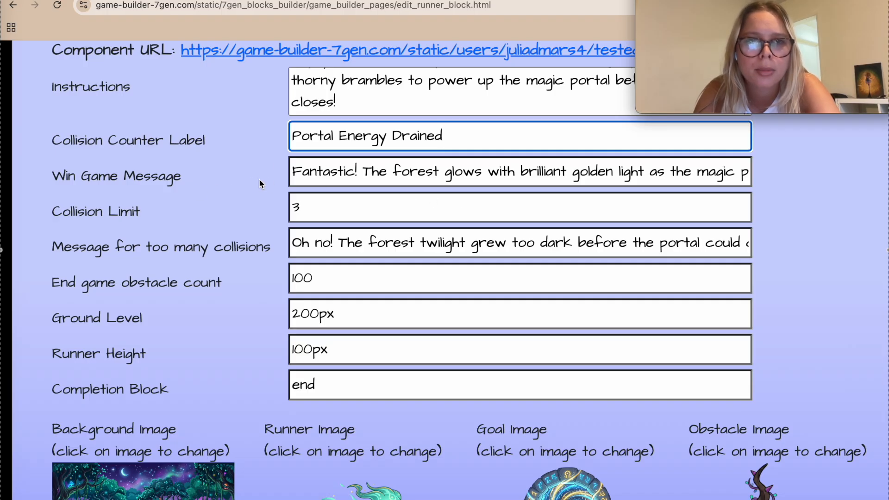
{"action": "scroll", "coordinate": [316, 178], "scroll_direction": "right", "scroll_amount": 2}
{"action": "scroll", "coordinate": [316, 178], "scroll_direction": "left", "scroll_amount": 2}
{"action": "scroll", "coordinate": [316, 178], "scroll_direction": "right", "scroll_amount": 6}
{"action": "scroll", "coordinate": [316, 178], "scroll_direction": "right", "scroll_amount": 5}
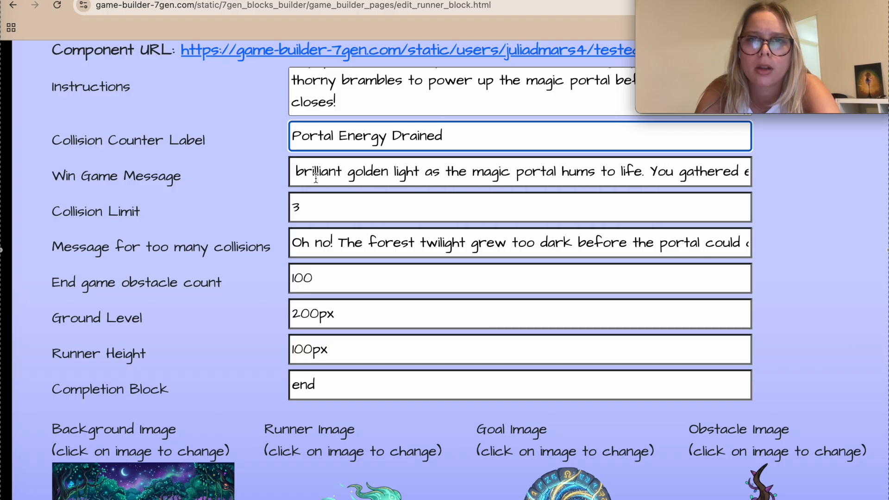
{"action": "scroll", "coordinate": [316, 178], "scroll_direction": "right", "scroll_amount": 6}
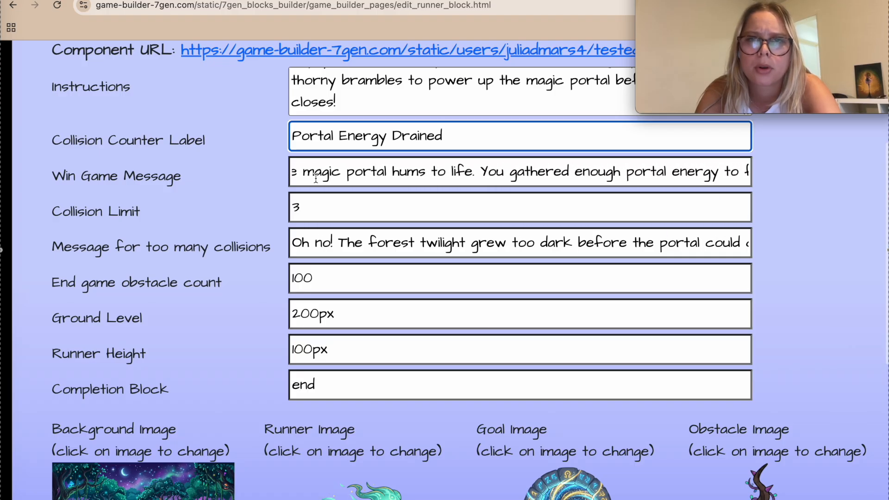
{"action": "scroll", "coordinate": [316, 178], "scroll_direction": "right", "scroll_amount": 3}
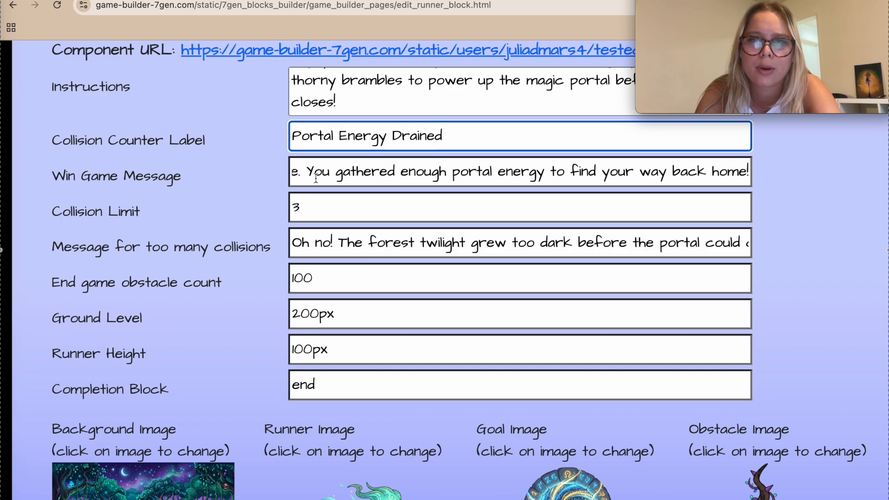
- Replace "gathered enough portal energy" in the Win Game Message with "made it to your first step"
{"action": "scroll", "coordinate": [388, 177], "scroll_direction": "right", "scroll_amount": 2}
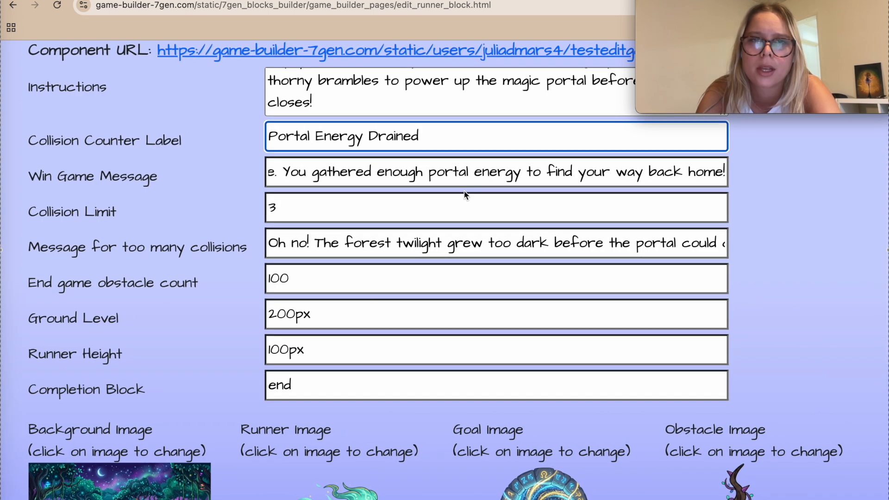
{"action": "scroll", "coordinate": [491, 188], "scroll_direction": "left", "scroll_amount": 1}
{"action": "left_click", "coordinate": [610, 172]}
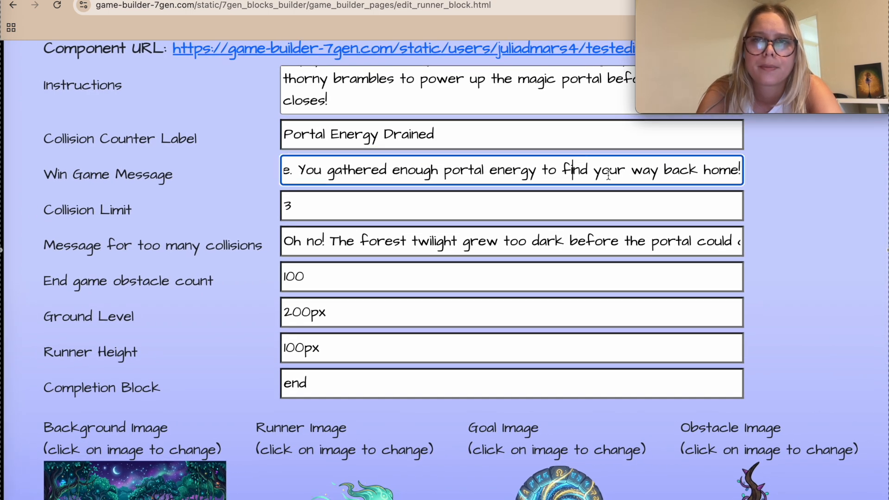
{"action": "left_click", "coordinate": [546, 169]}
{"action": "left_click_drag", "start_coordinate": [546, 170], "coordinate": [327, 175]}
{"action": "type", "text": "mad"}
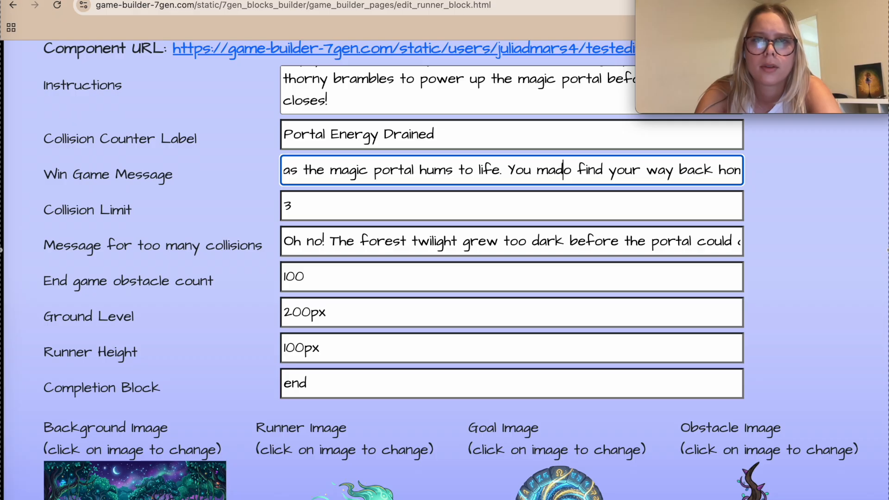
{"action": "type", "text": "e it to yo"}
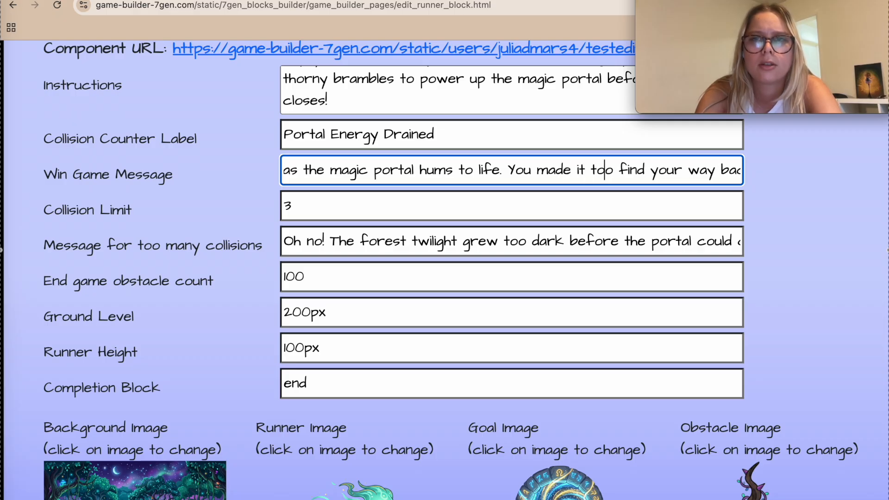
{"action": "type", "text": "ur first"}
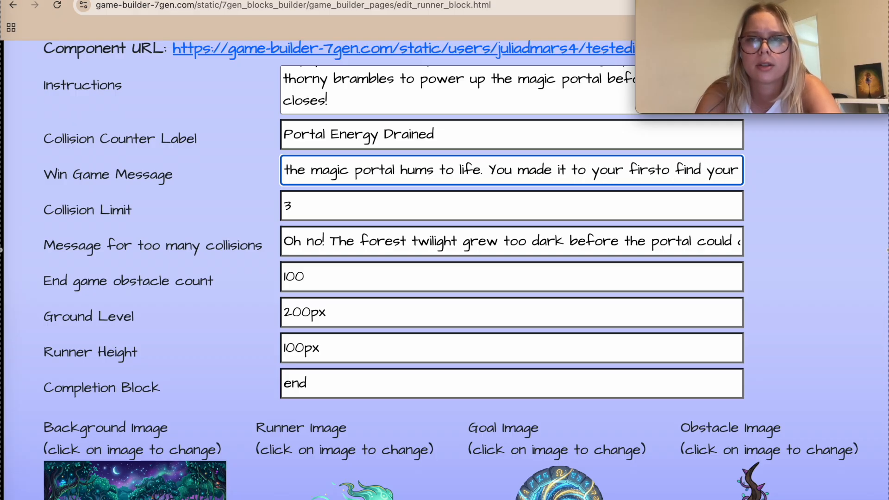
{"action": "type", "text": " step"}
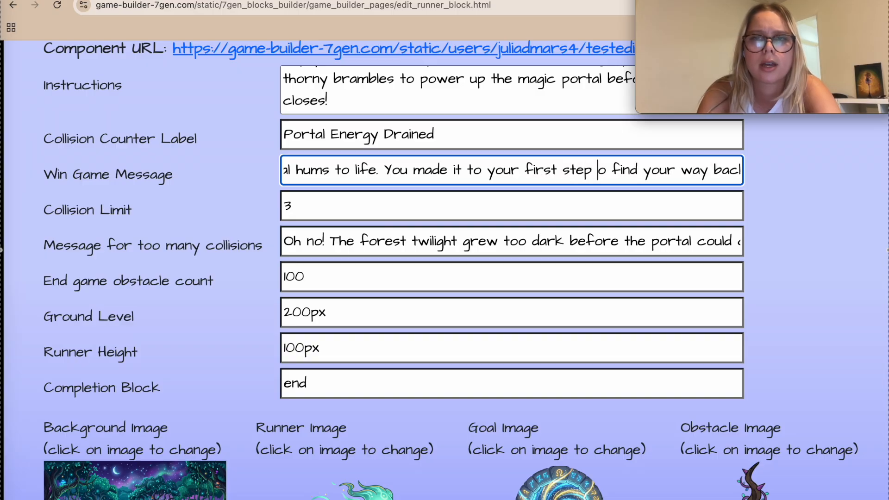
- Replace the wording just before "your way back home!" in the Win Game Message with "on"
{"action": "scroll", "coordinate": [346, 182], "scroll_direction": "right", "scroll_amount": 2}
{"action": "scroll", "coordinate": [510, 175], "scroll_direction": "right", "scroll_amount": 1}
{"action": "double_click", "coordinate": [513, 168]}
{"action": "left_click_drag", "start_coordinate": [513, 168], "coordinate": [481, 168]}
{"action": "type", "text": "on"}
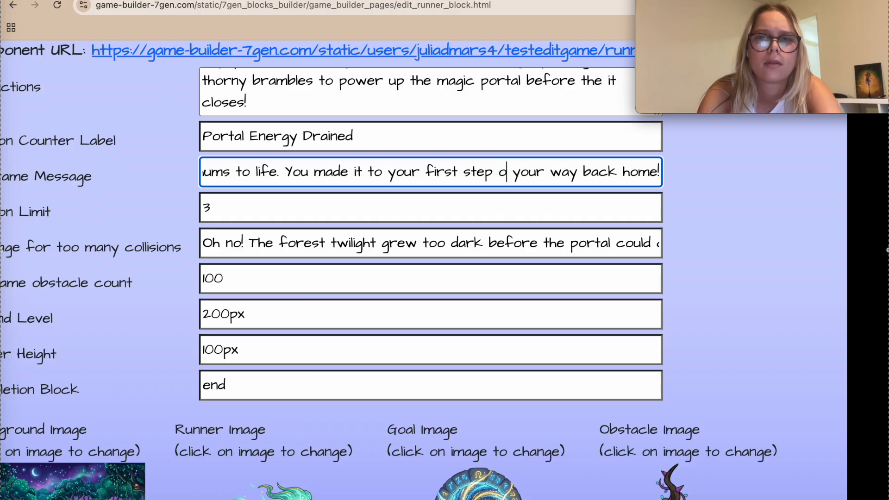
- Reread the revised Win Game Message and read the message for too many collisions through to its end
{"action": "scroll", "coordinate": [494, 162], "scroll_direction": "left", "scroll_amount": 3}
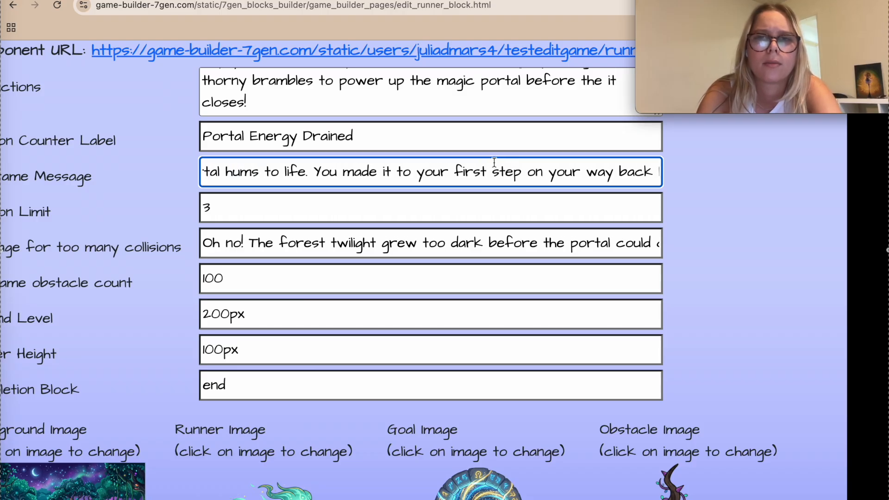
{"action": "scroll", "coordinate": [494, 162], "scroll_direction": "left", "scroll_amount": 5}
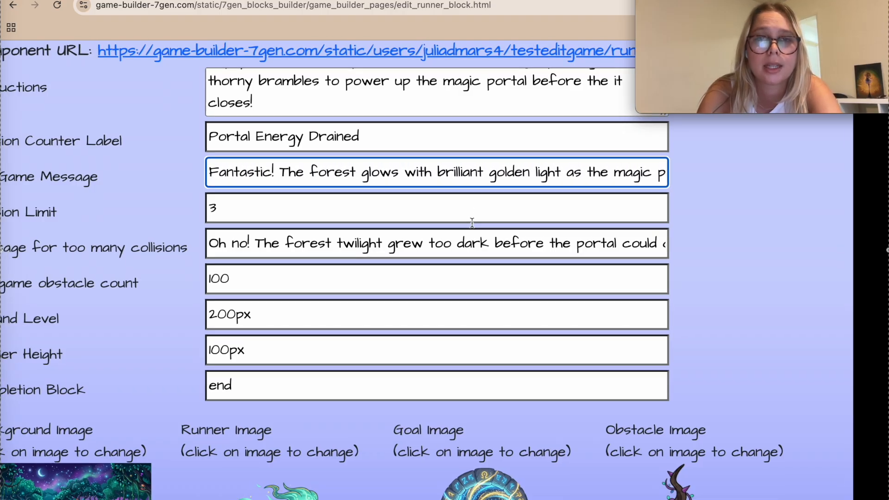
{"action": "scroll", "coordinate": [472, 222], "scroll_direction": "left", "scroll_amount": 2}
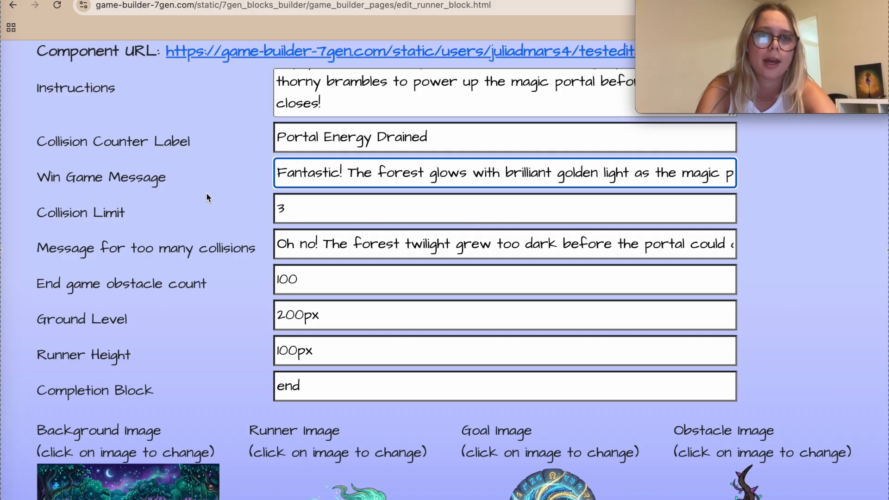
{"action": "scroll", "coordinate": [278, 204], "scroll_direction": "up", "scroll_amount": 5}
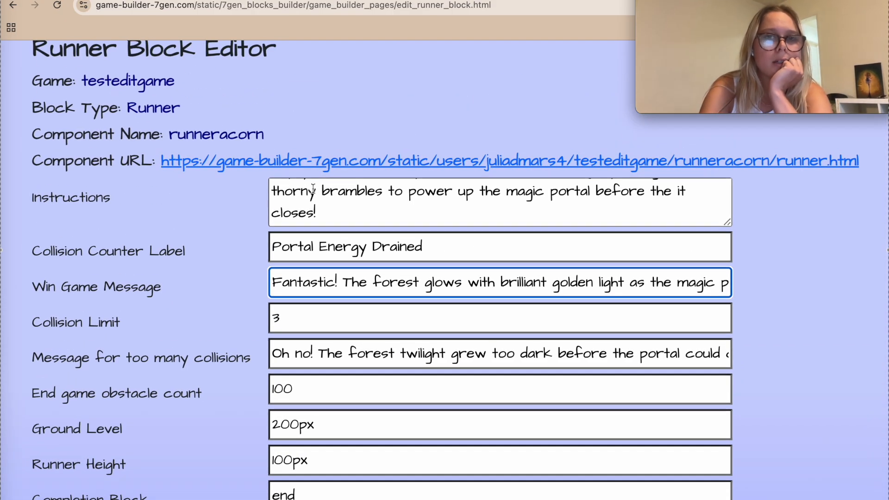
{"action": "scroll", "coordinate": [313, 189], "scroll_direction": "down", "scroll_amount": 5}
{"action": "scroll", "coordinate": [311, 192], "scroll_direction": "left", "scroll_amount": 1}
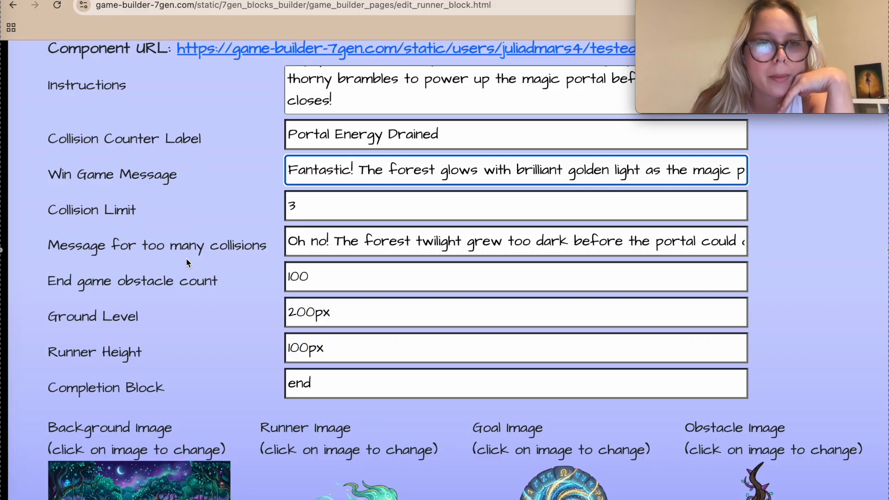
{"action": "scroll", "coordinate": [377, 251], "scroll_direction": "right", "scroll_amount": 10}
{"action": "scroll", "coordinate": [377, 251], "scroll_direction": "right", "scroll_amount": 3}
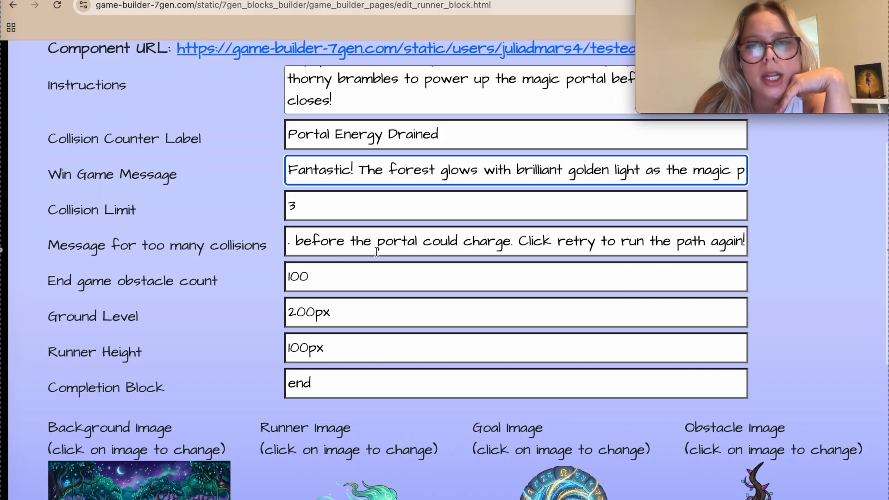
- Set the End game obstacle count to 10
{"action": "scroll", "coordinate": [440, 249], "scroll_direction": "down", "scroll_amount": 2}
{"action": "scroll", "coordinate": [441, 249], "scroll_direction": "left", "scroll_amount": 1}
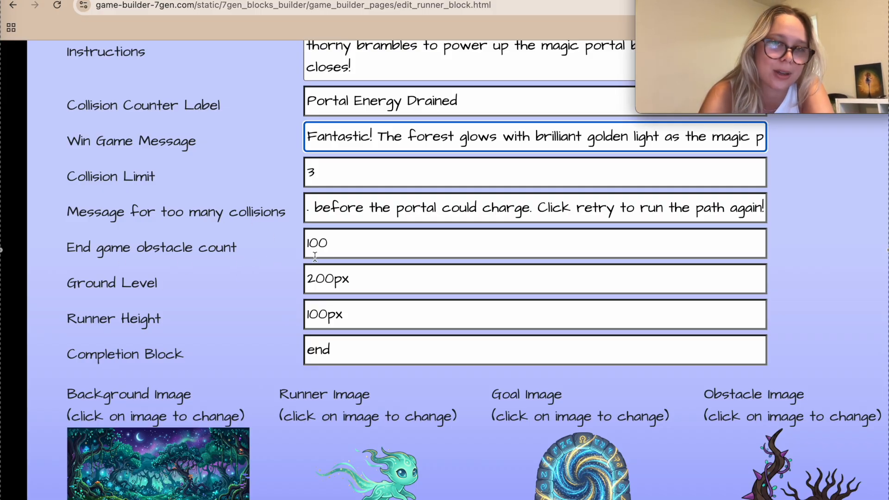
{"action": "left_click", "coordinate": [355, 243]}
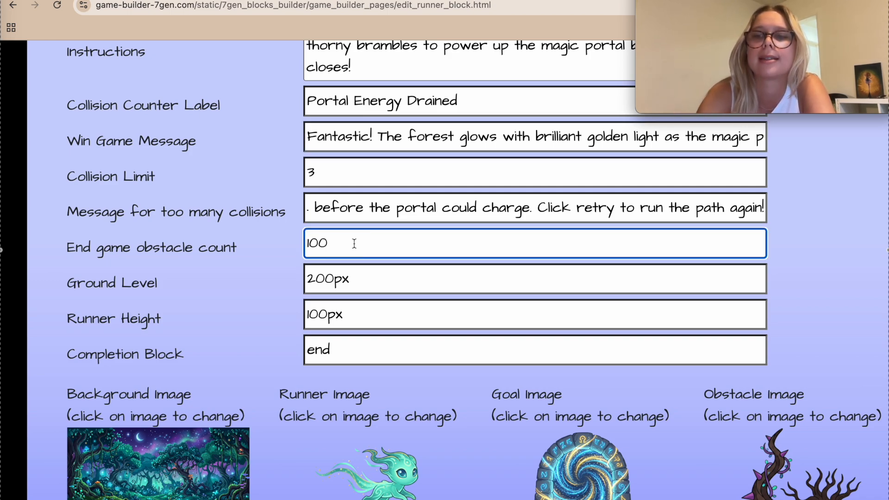
{"action": "key", "text": "BackSpace"}
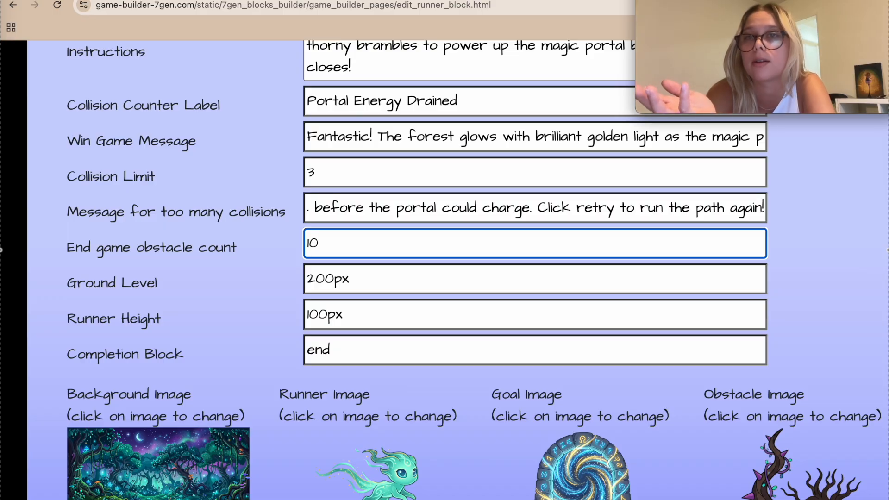
- Review the ground level, runner height and completion block settings and the four images of the runner block
{"action": "scroll", "coordinate": [354, 244], "scroll_direction": "down", "scroll_amount": 1}
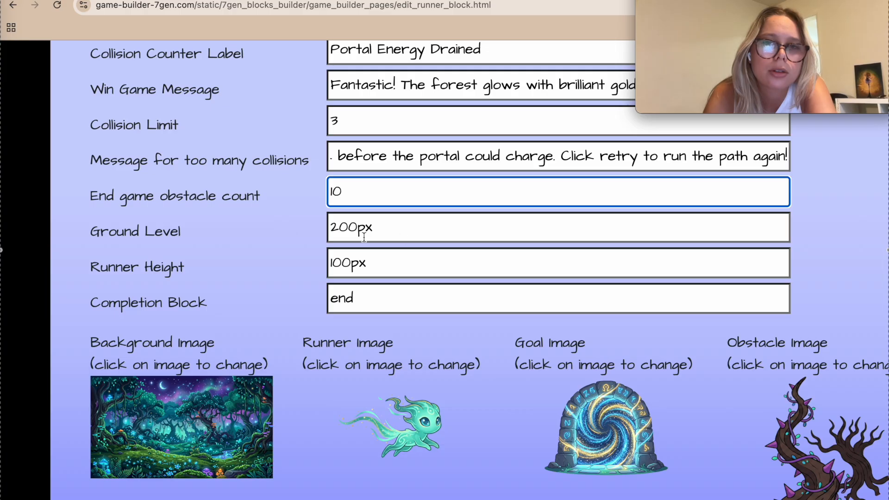
{"action": "left_click", "coordinate": [405, 282]}
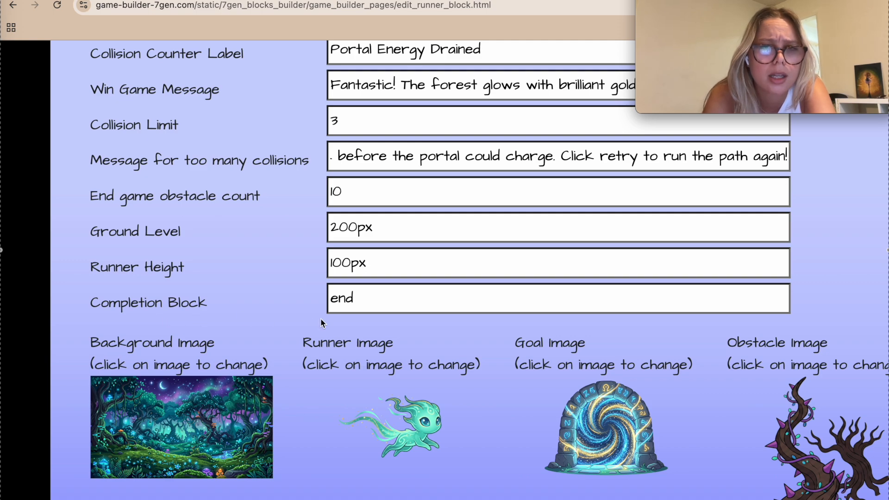
{"action": "scroll", "coordinate": [320, 318], "scroll_direction": "down", "scroll_amount": 3}
{"action": "scroll", "coordinate": [305, 278], "scroll_direction": "right", "scroll_amount": 2}
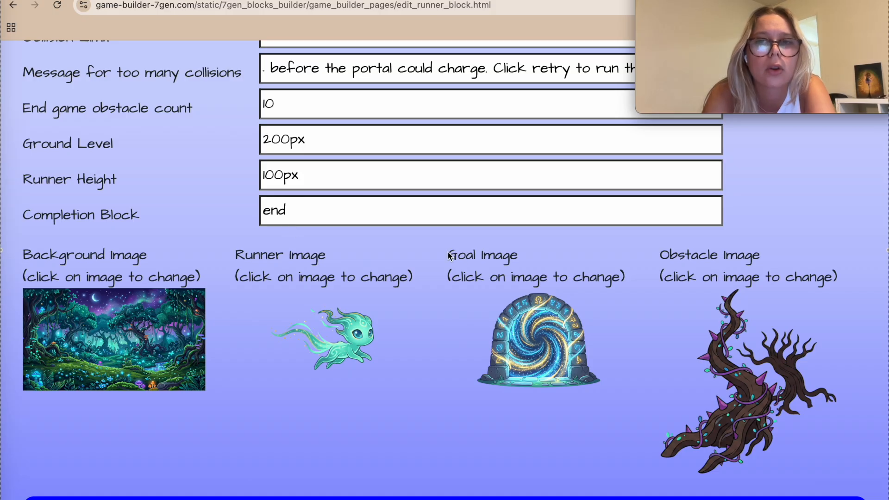
{"action": "scroll", "coordinate": [450, 256], "scroll_direction": "down", "scroll_amount": 4, "text": "ctrl"}
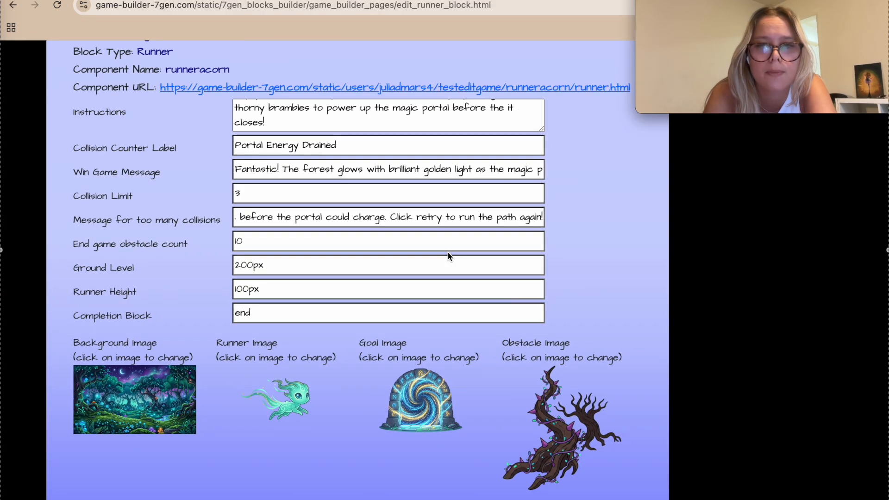
{"action": "scroll", "coordinate": [450, 255], "scroll_direction": "down", "scroll_amount": 1}
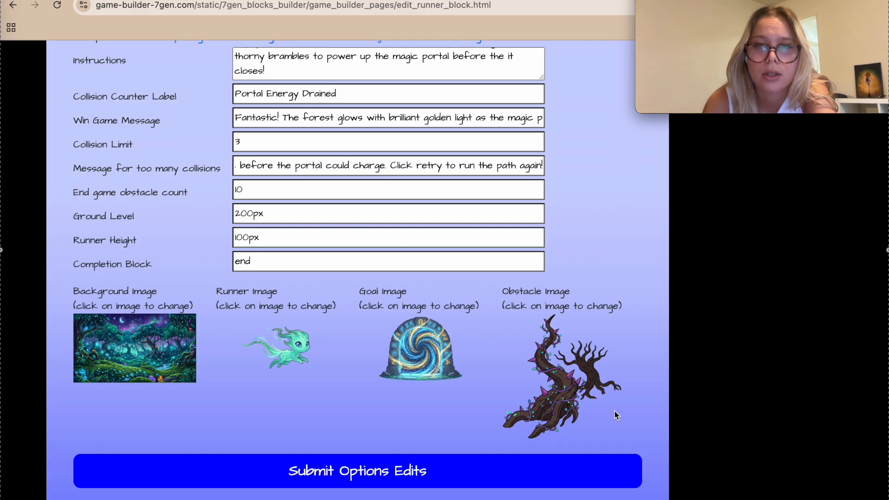
{"action": "scroll", "coordinate": [616, 324], "scroll_direction": "down", "scroll_amount": 2}
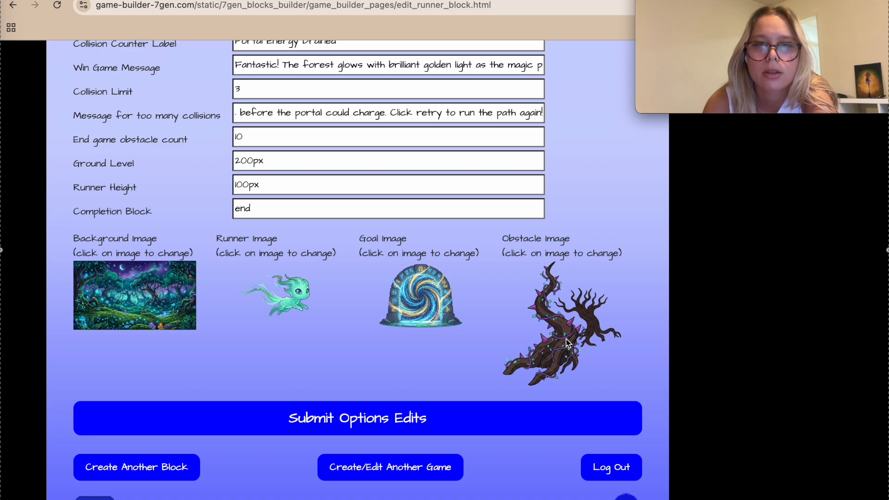
{"action": "scroll", "coordinate": [440, 290], "scroll_direction": "up", "scroll_amount": 3}
{"action": "scroll", "coordinate": [439, 290], "scroll_direction": "down", "scroll_amount": 5}
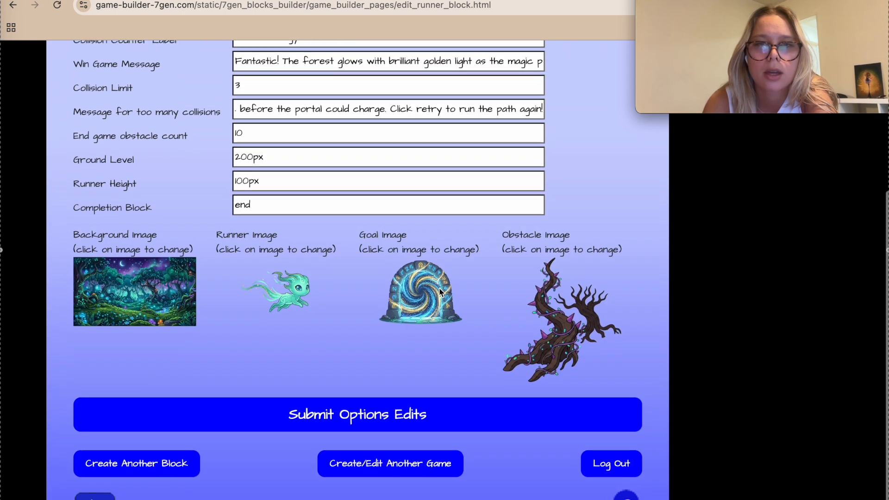
- Open the image selection for the obstacle and compare the glowtrunkglow and trunk images
{"action": "left_click", "coordinate": [573, 358]}
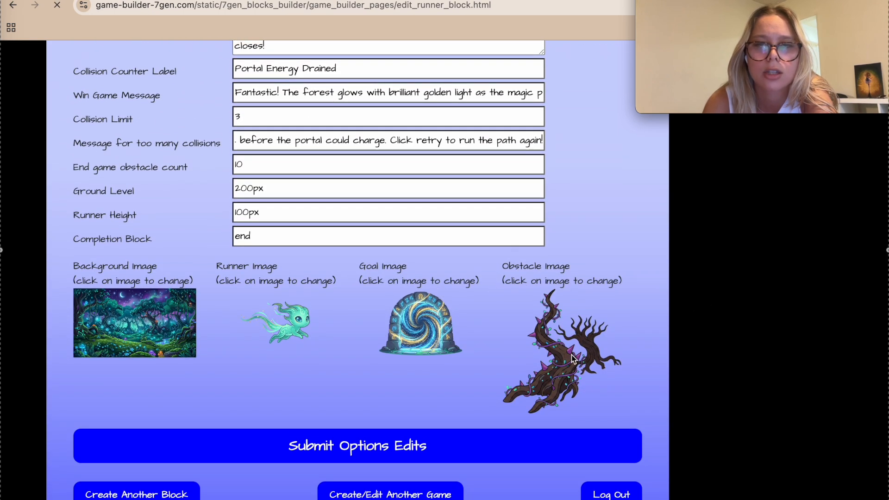
{"action": "scroll", "coordinate": [264, 361], "scroll_direction": "down", "scroll_amount": 1}
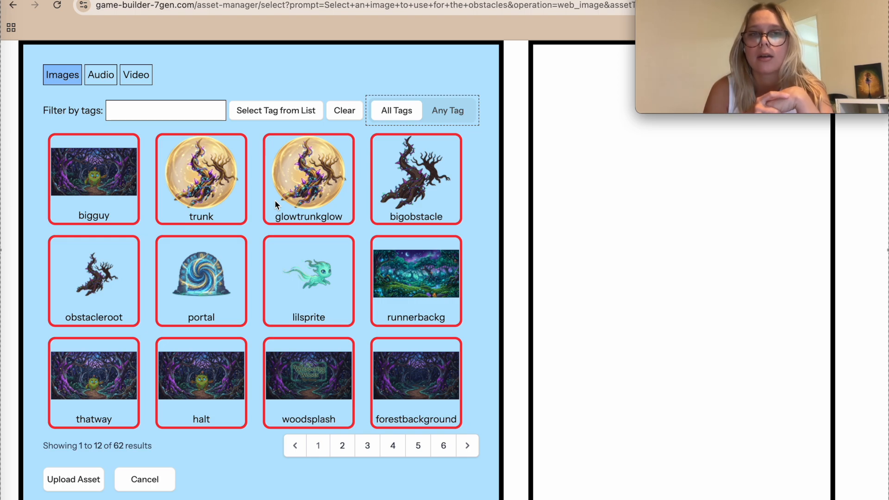
{"action": "left_click", "coordinate": [322, 184]}
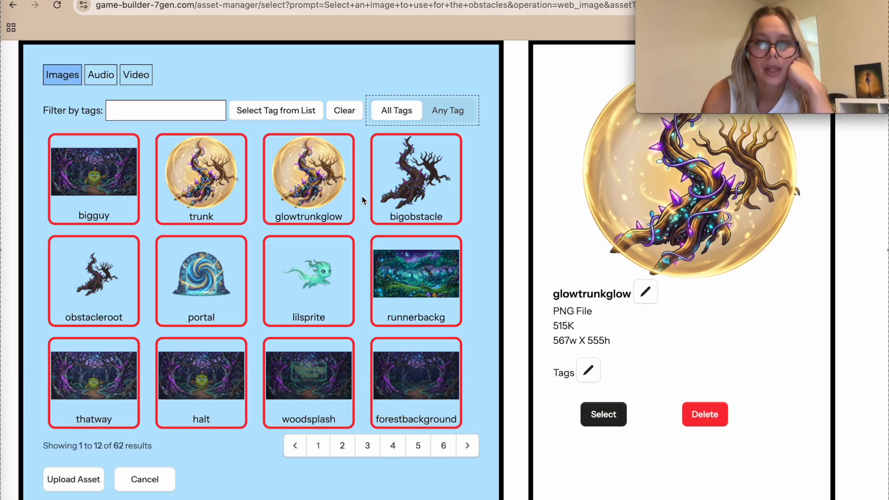
{"action": "left_click", "coordinate": [211, 175]}
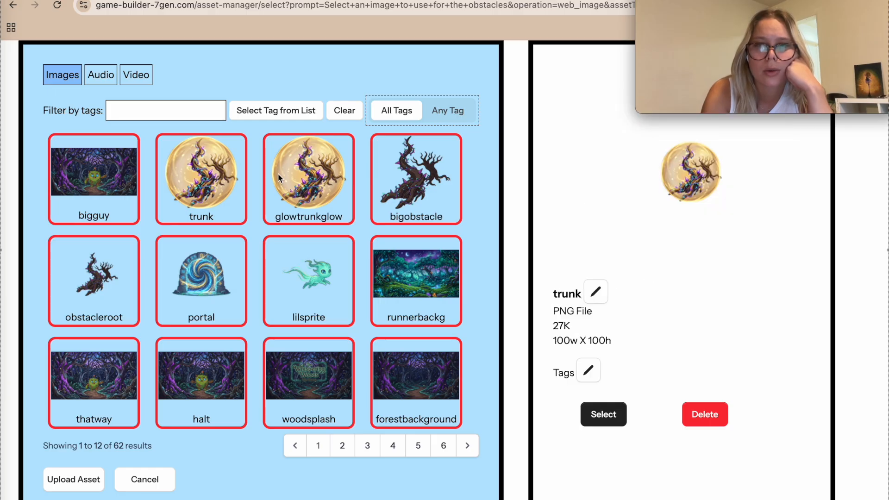
{"action": "left_click", "coordinate": [303, 178]}
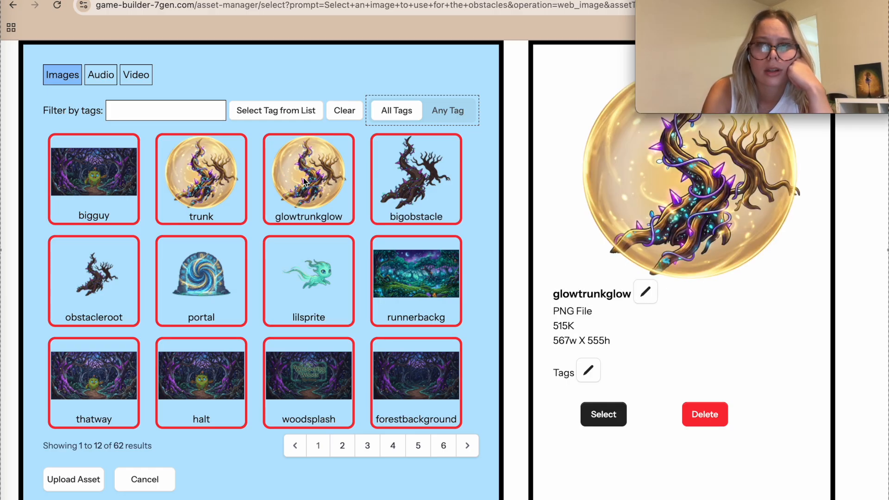
{"action": "left_click", "coordinate": [240, 177]}
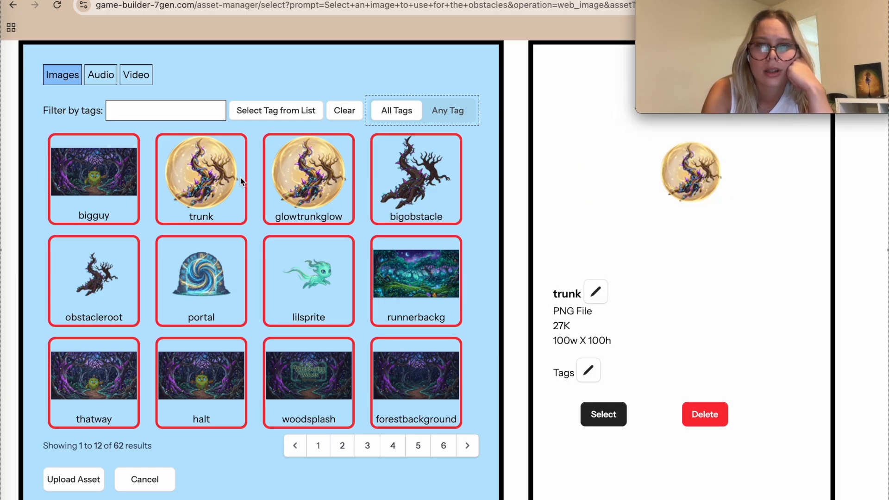
{"action": "left_click", "coordinate": [301, 191]}
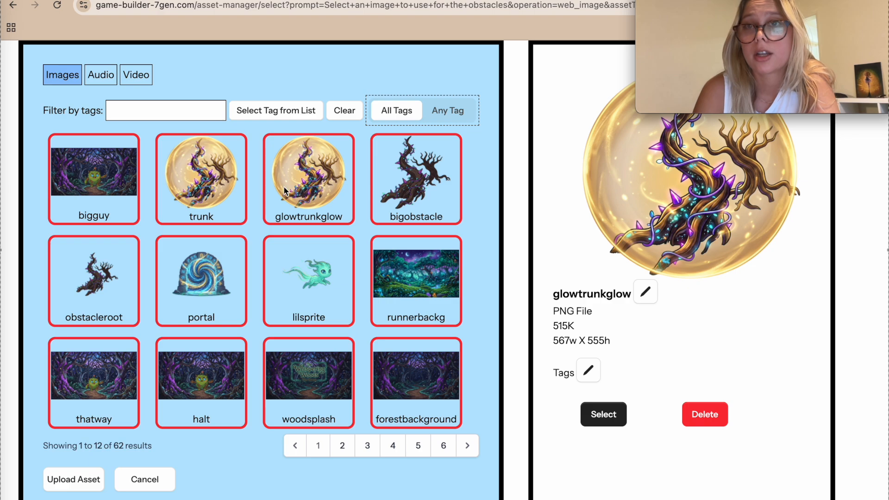
{"action": "left_click", "coordinate": [213, 183]}
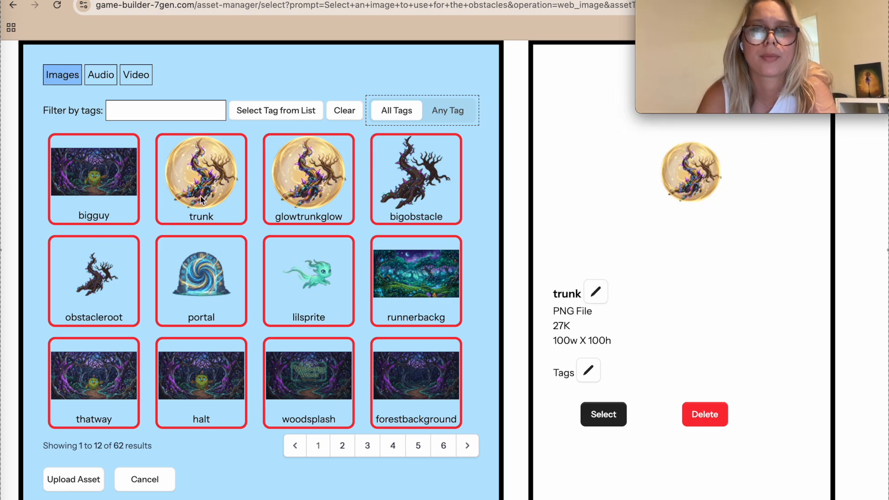
- Use the glowtrunkglow image as the runner block's obstacle image and check it in the Runner Block Editor
{"action": "left_click", "coordinate": [333, 185]}
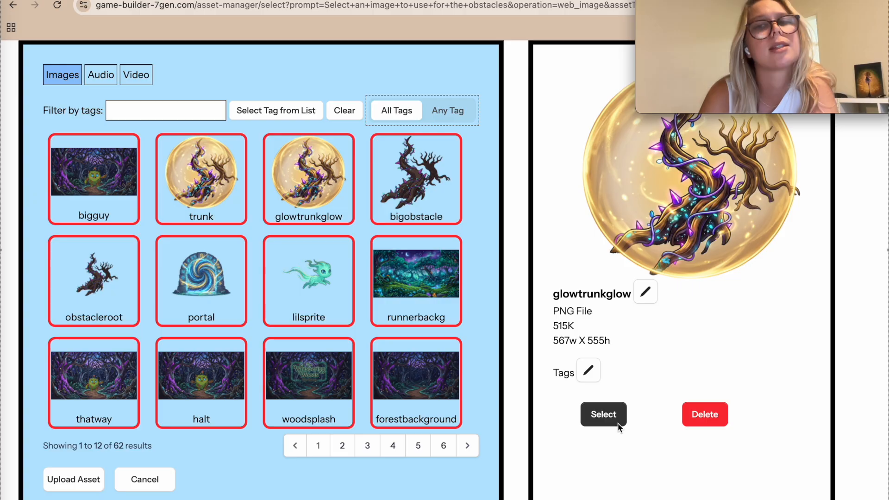
{"action": "left_click", "coordinate": [603, 415]}
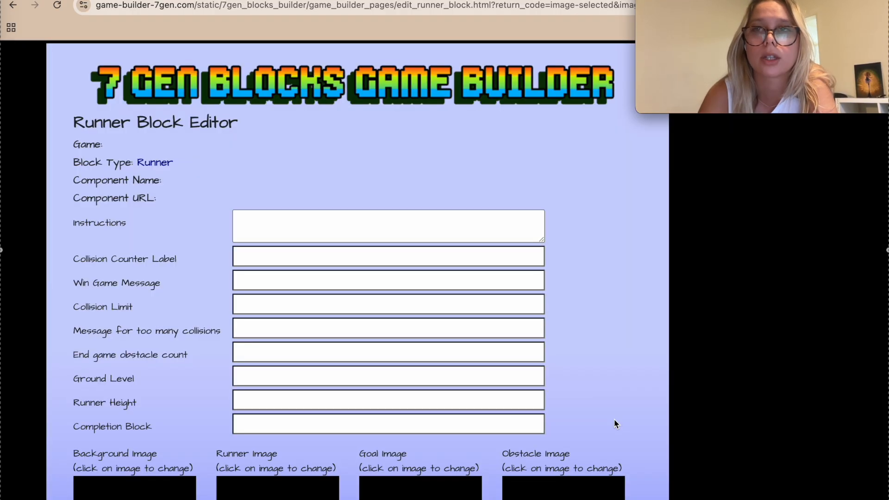
{"action": "scroll", "coordinate": [485, 423], "scroll_direction": "down", "scroll_amount": 4}
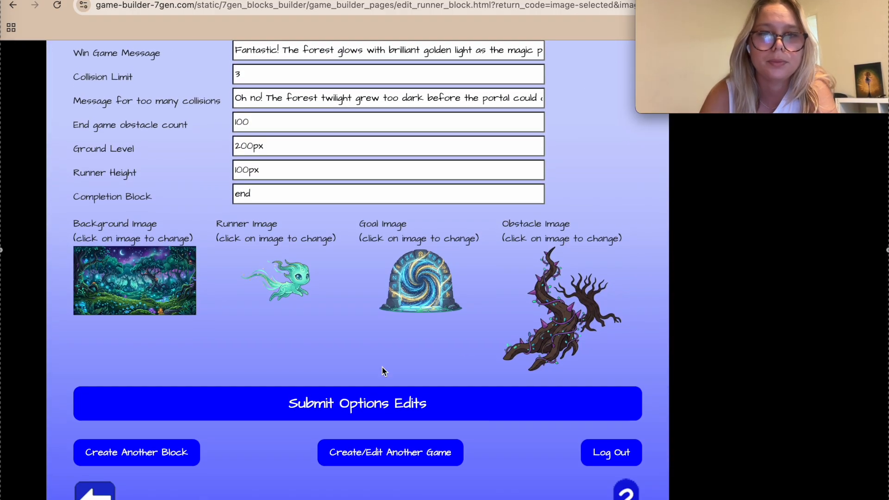
{"action": "left_click", "coordinate": [374, 416]}
{"action": "left_click", "coordinate": [584, 350]}
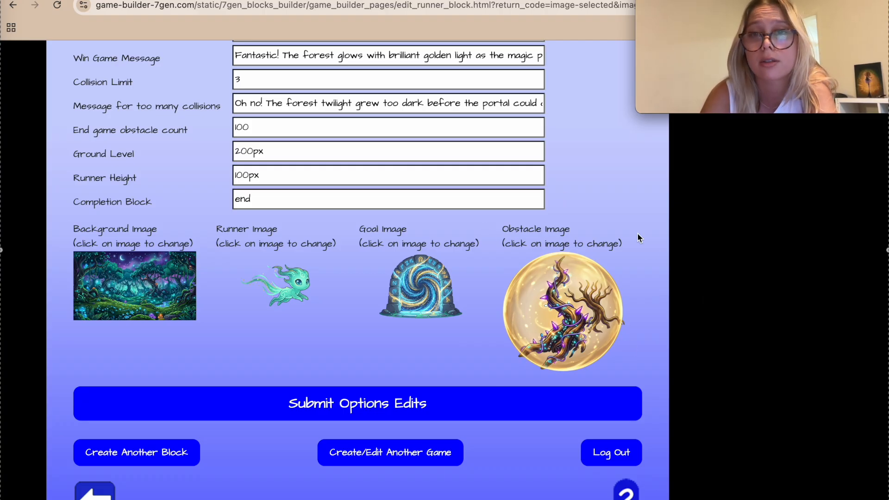
- Use the trunk image as the runneracorn block's obstacle image and submit the options edits
{"action": "scroll", "coordinate": [637, 239], "scroll_direction": "up", "scroll_amount": 1}
{"action": "scroll", "coordinate": [637, 239], "scroll_direction": "down", "scroll_amount": 1}
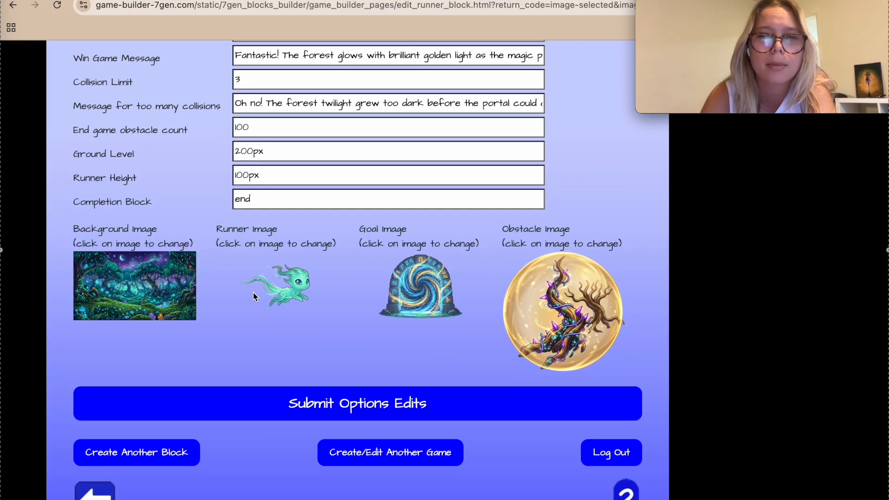
{"action": "left_click", "coordinate": [545, 295]}
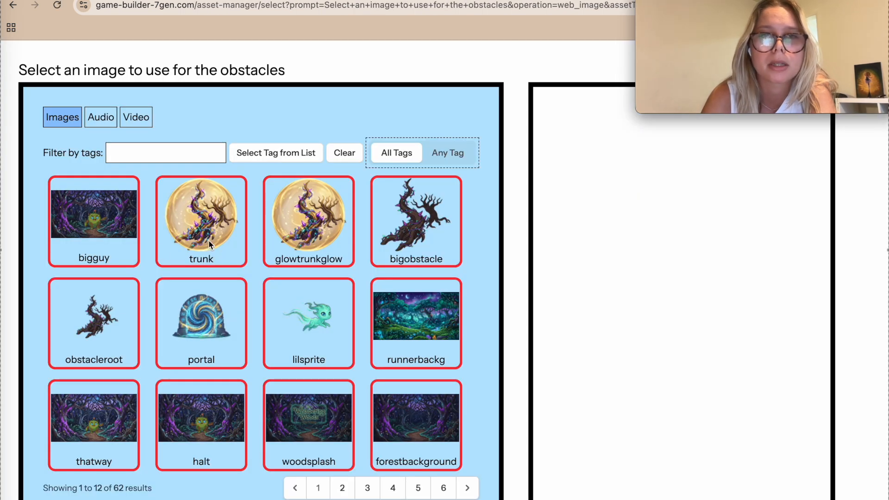
{"action": "left_click", "coordinate": [199, 229]}
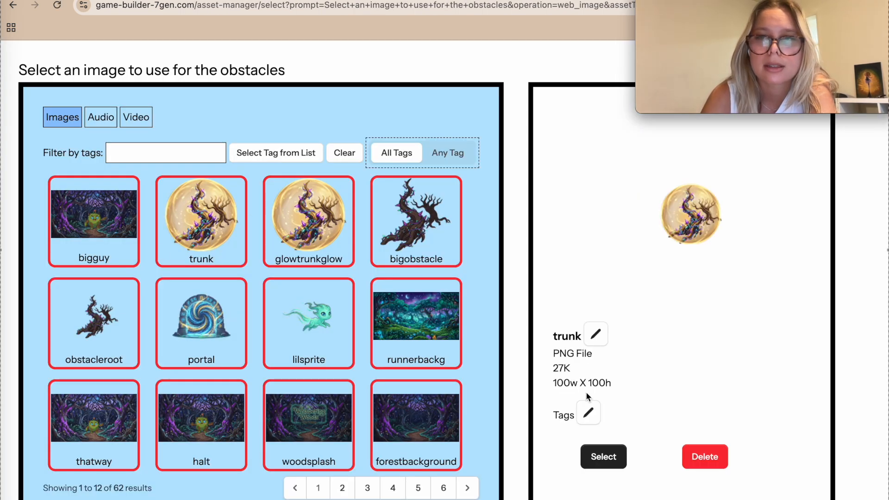
{"action": "left_click", "coordinate": [604, 457]}
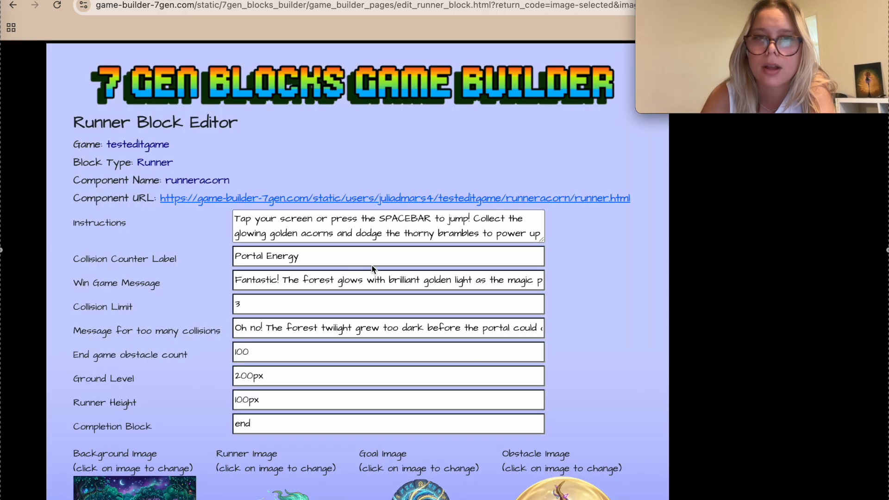
{"action": "scroll", "coordinate": [371, 265], "scroll_direction": "down", "scroll_amount": 5}
{"action": "left_click", "coordinate": [353, 409]}
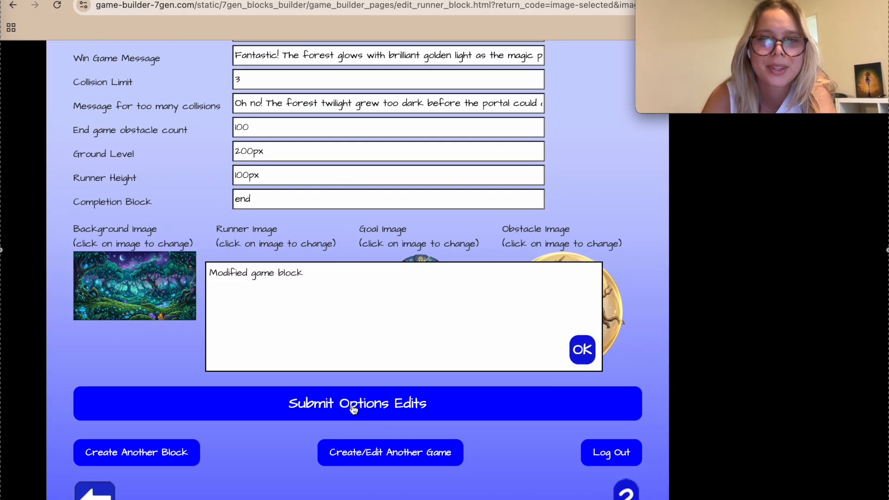
{"action": "left_click", "coordinate": [583, 349]}
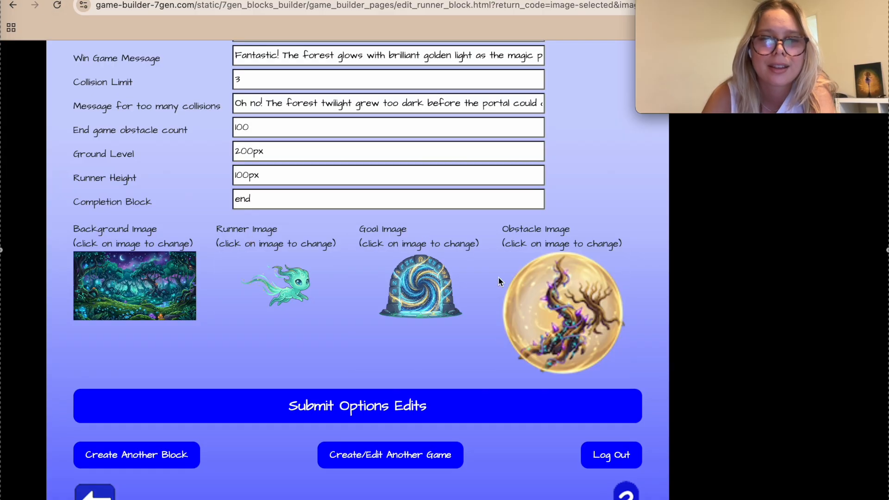
- Set the runner block's obstacle image back to glowtrunkglow and submit the options edits
{"action": "left_click", "coordinate": [563, 310]}
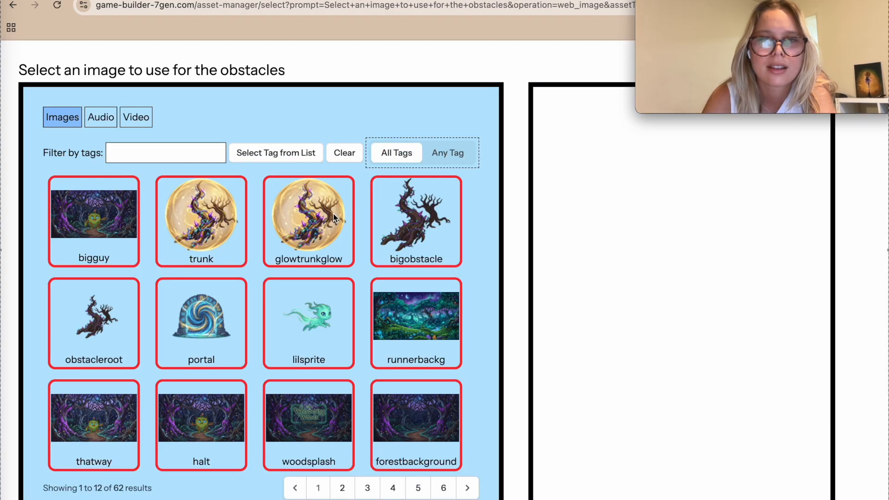
{"action": "left_click", "coordinate": [334, 217]}
{"action": "left_click", "coordinate": [609, 459]}
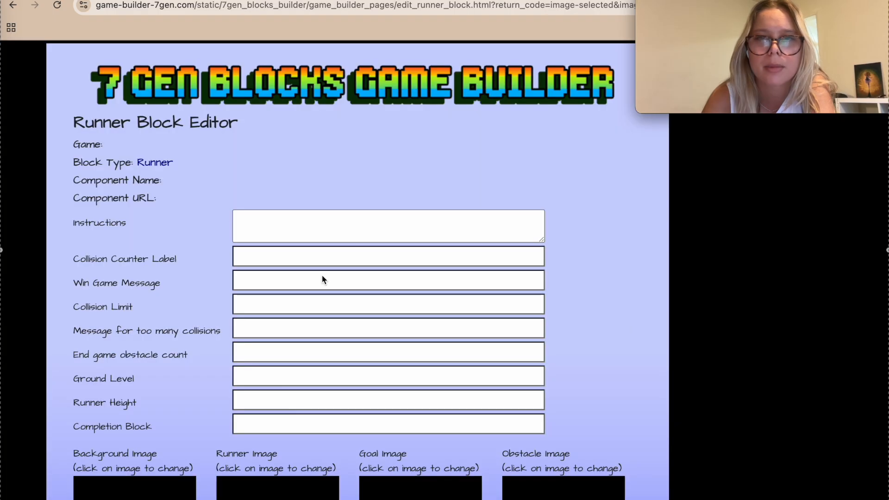
{"action": "scroll", "coordinate": [304, 330], "scroll_direction": "down", "scroll_amount": 4}
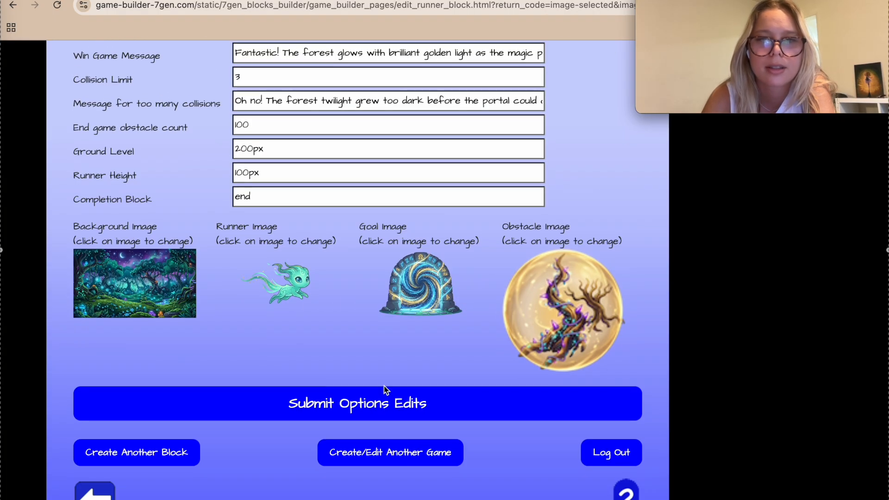
{"action": "left_click", "coordinate": [393, 404]}
{"action": "left_click", "coordinate": [576, 340]}
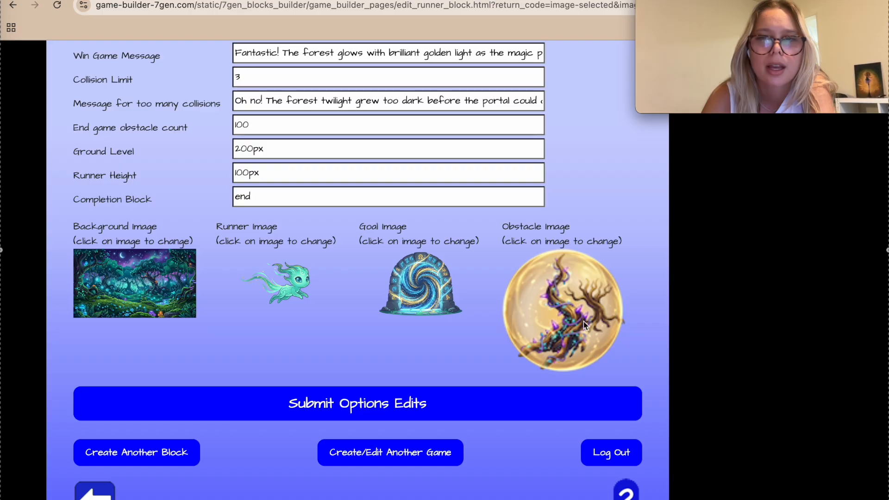
- Reload the Runner Block Editor and check the block's settings and obstacle image
{"action": "left_click", "coordinate": [305, 11]}
{"action": "key", "text": "Return"}
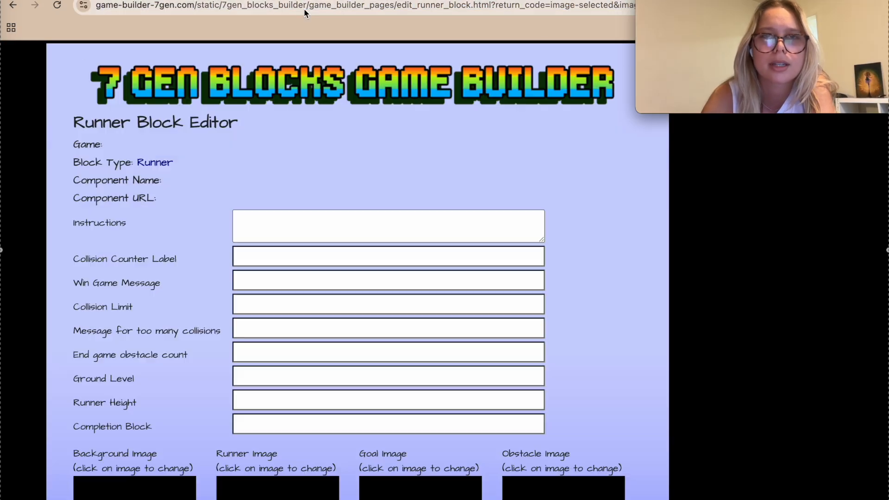
{"action": "scroll", "coordinate": [503, 232], "scroll_direction": "down", "scroll_amount": 2}
{"action": "scroll", "coordinate": [574, 245], "scroll_direction": "down", "scroll_amount": 5}
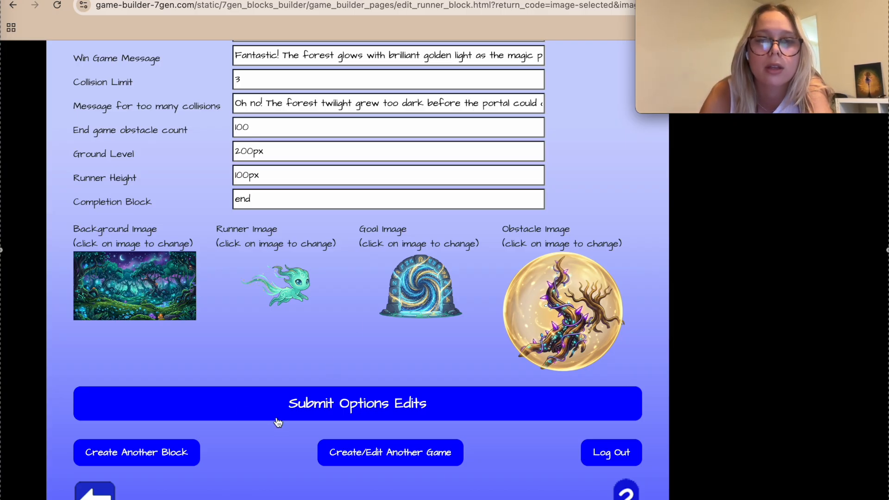
{"action": "scroll", "coordinate": [264, 485], "scroll_direction": "up", "scroll_amount": 3}
{"action": "scroll", "coordinate": [263, 486], "scroll_direction": "down", "scroll_amount": 3}
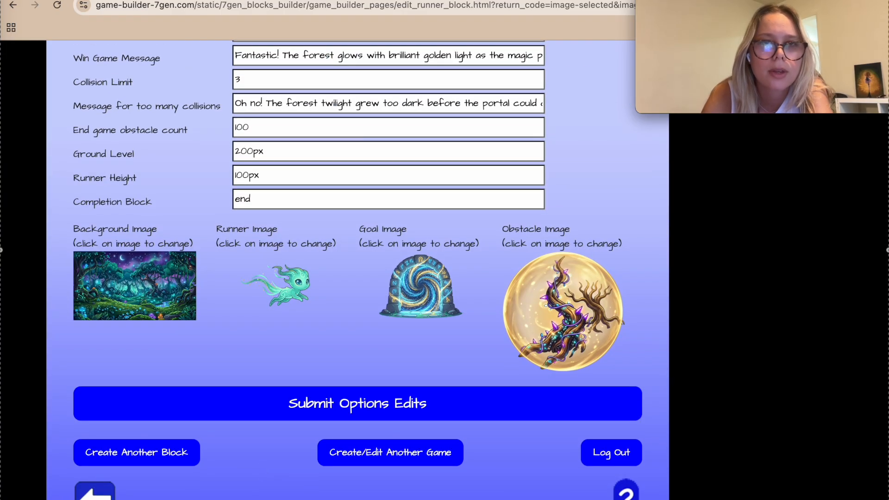
- Return to the testeditgame block list and reopen the runneracorn block for editing
{"action": "left_click", "coordinate": [95, 492]}
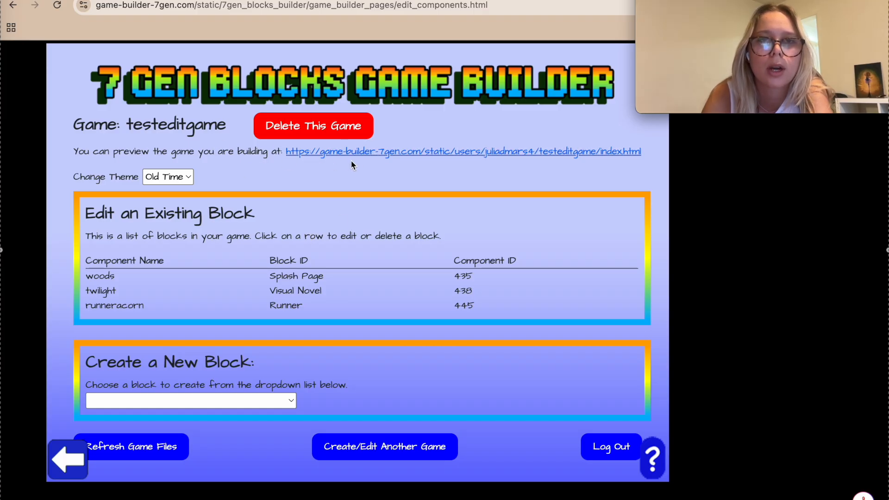
{"action": "left_click", "coordinate": [323, 311]}
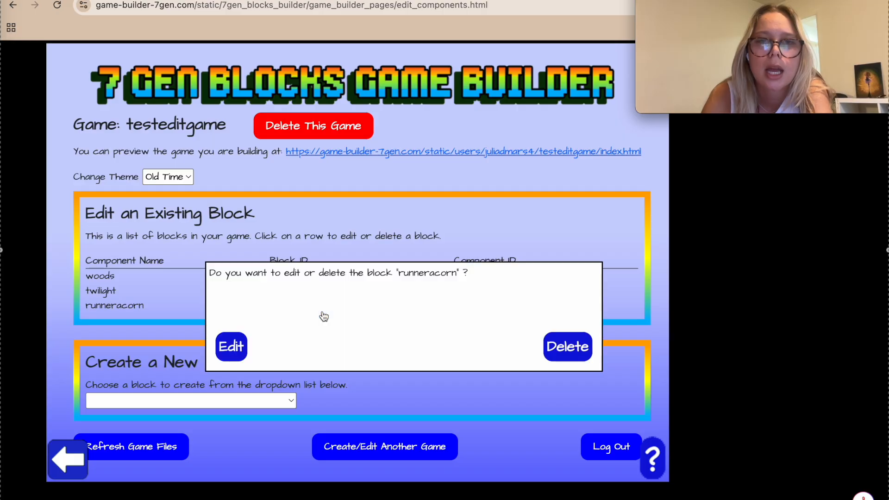
{"action": "left_click", "coordinate": [230, 348]}
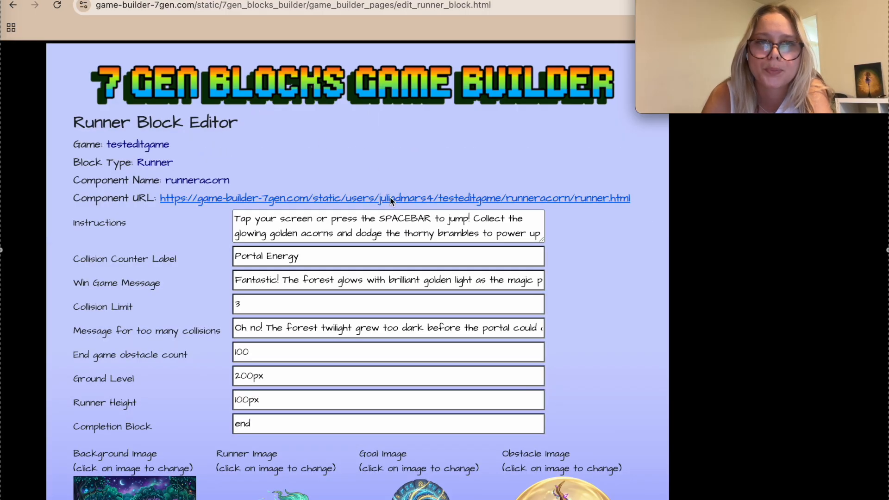
- Preview the runneracorn block on its component page by dismissing the instructions and making a test jump
{"action": "left_click", "coordinate": [218, 199]}
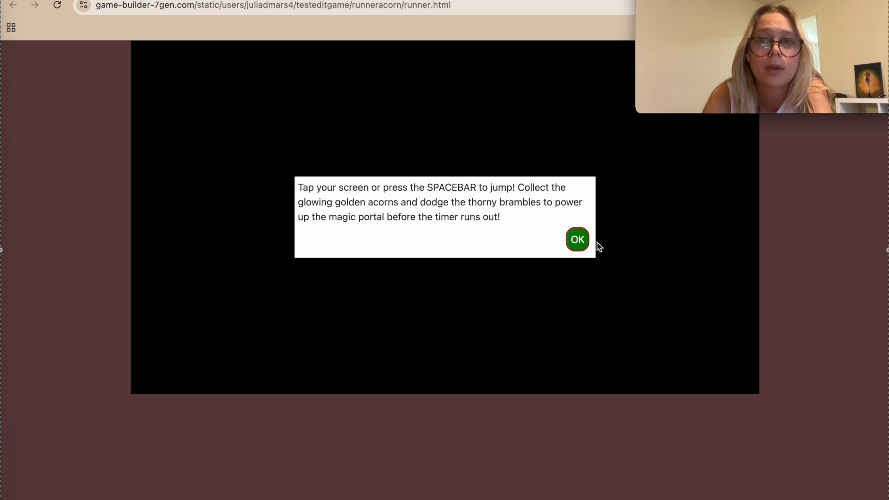
{"action": "left_click", "coordinate": [577, 240]}
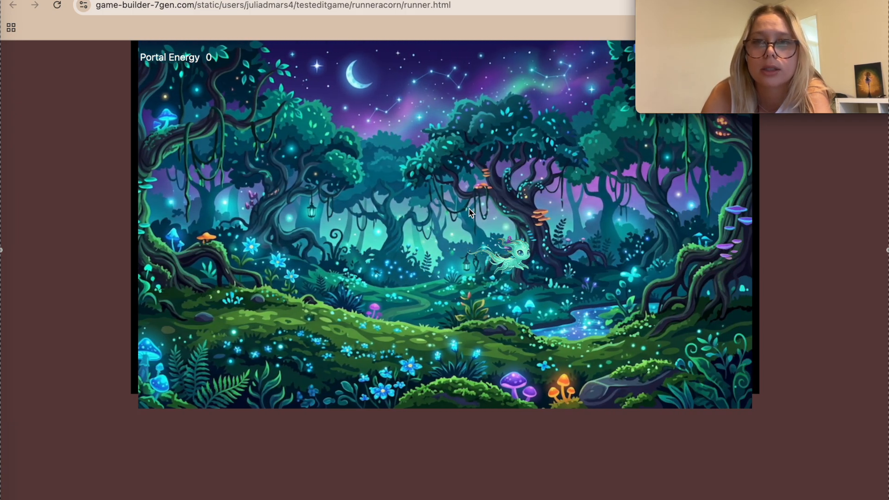
{"action": "key", "text": "space"}
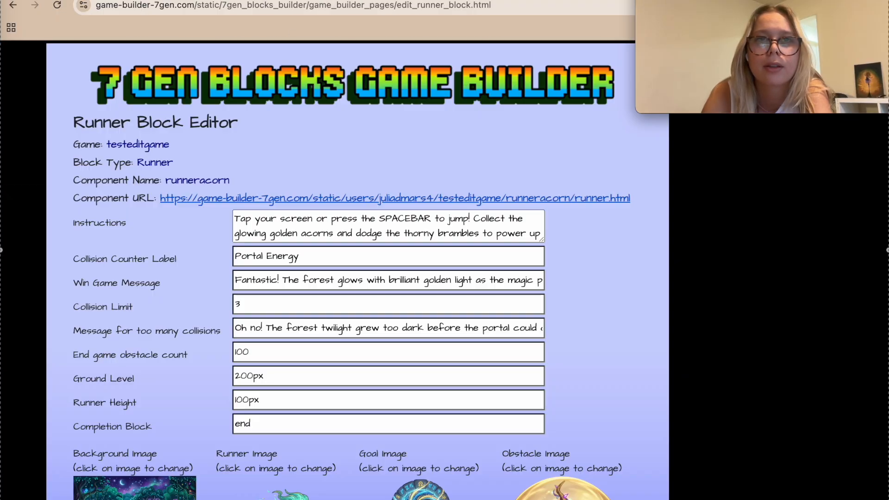
- Return to the block list, preview the whole testeditgame game, and advance through the splash page and visual novel to the runner
{"action": "scroll", "coordinate": [241, 223], "scroll_direction": "down", "scroll_amount": 8}
{"action": "scroll", "coordinate": [235, 196], "scroll_direction": "up", "scroll_amount": 1}
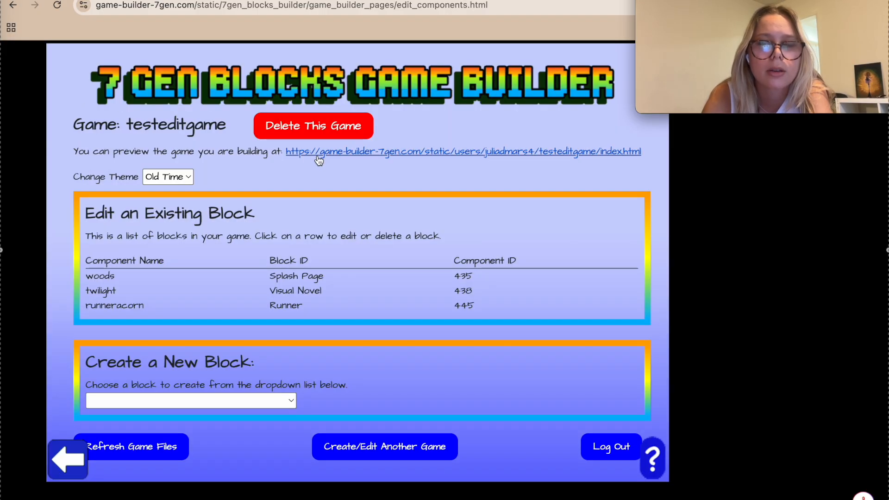
{"action": "left_click", "coordinate": [318, 156]}
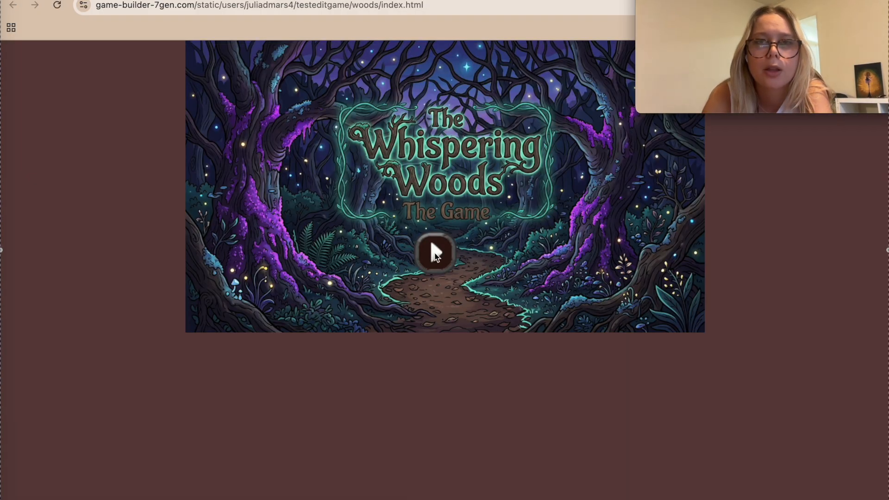
{"action": "left_click", "coordinate": [435, 253]}
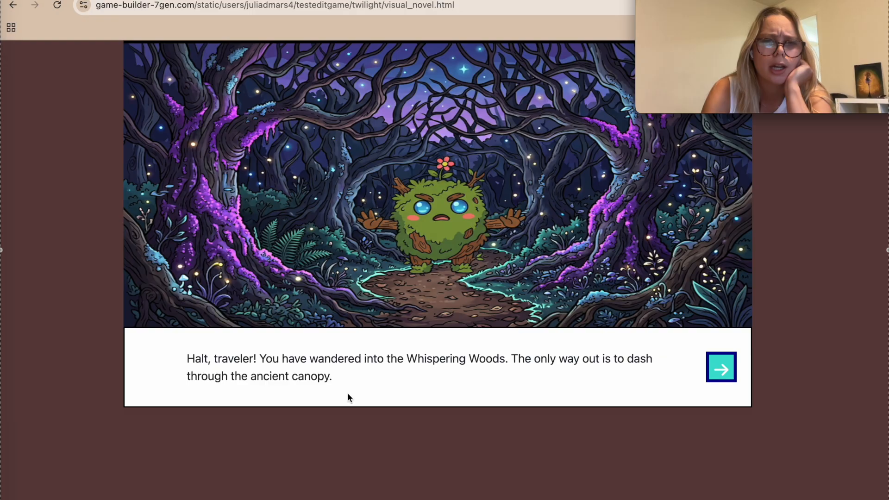
{"action": "left_click", "coordinate": [721, 368]}
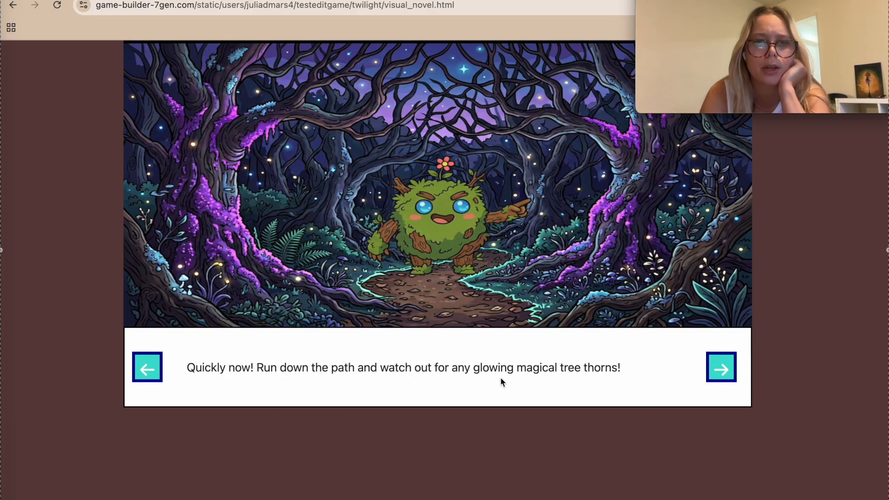
{"action": "left_click", "coordinate": [717, 370]}
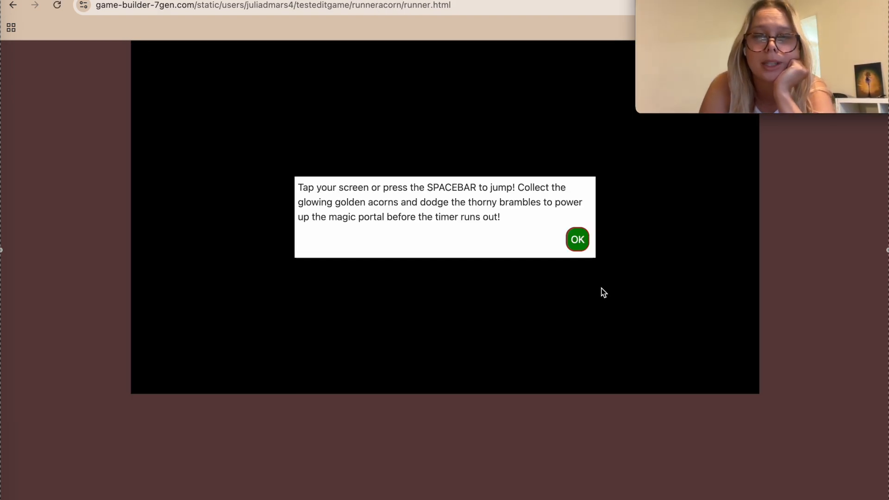
- Start the runner from its instructions and play it, jumping over the obstacles until the run ends
{"action": "left_click", "coordinate": [581, 240]}
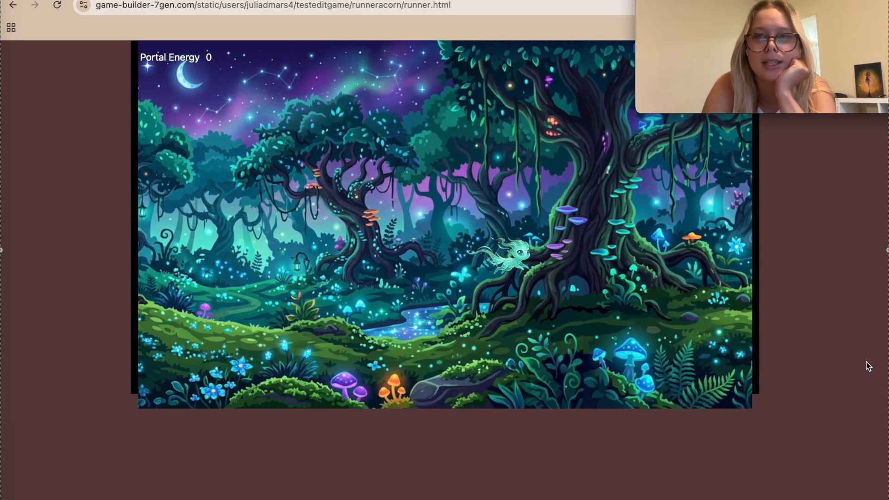
{"action": "key", "text": "space"}
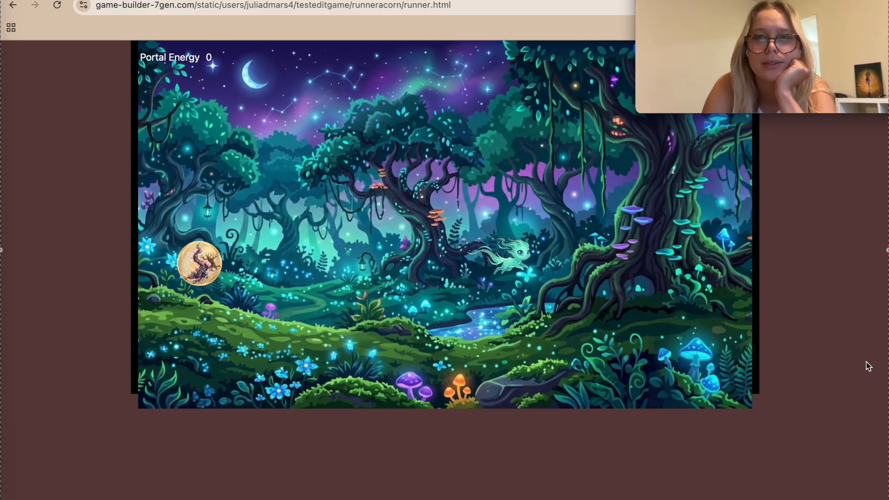
{"action": "key", "text": "space"}
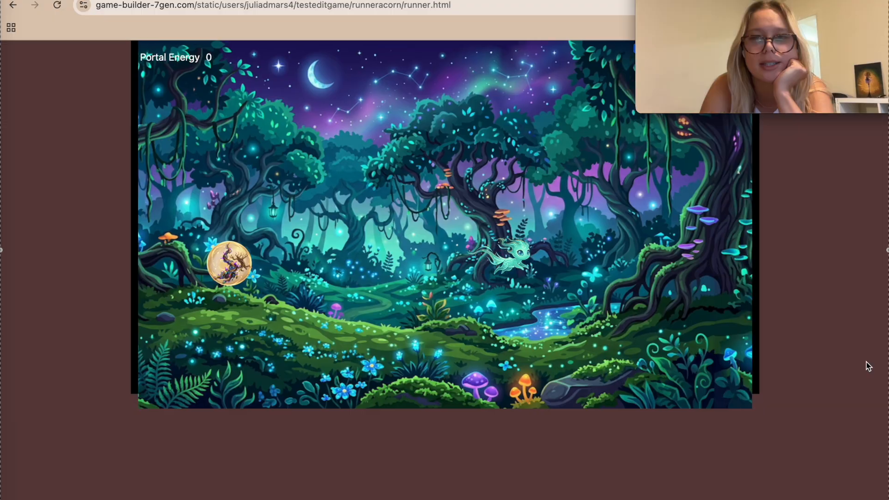
{"action": "key", "text": "space"}
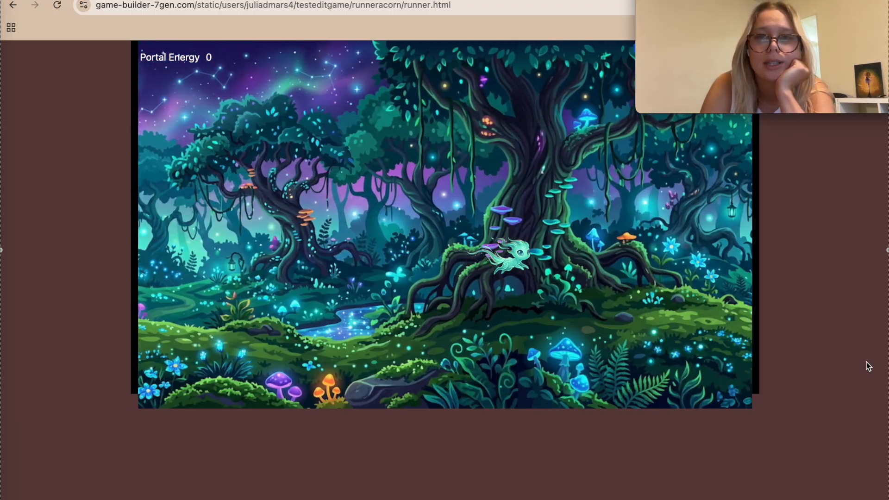
{"action": "key", "text": "space"}
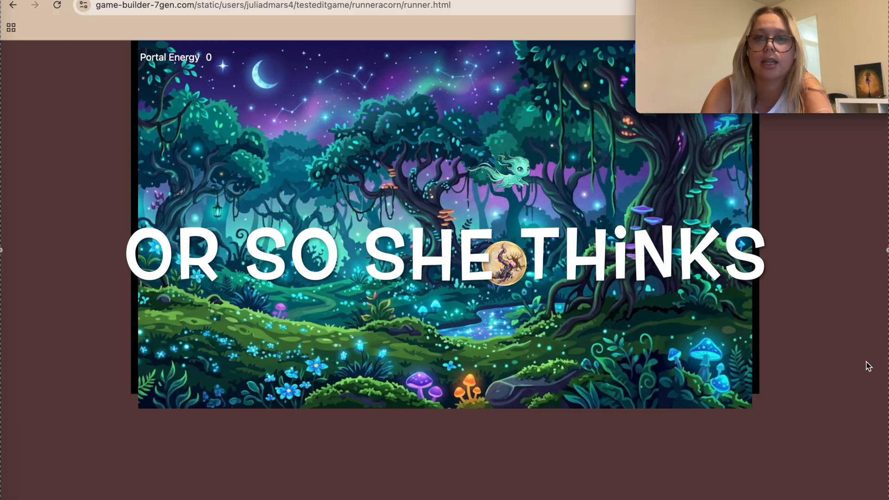
{"action": "key", "text": "space"}
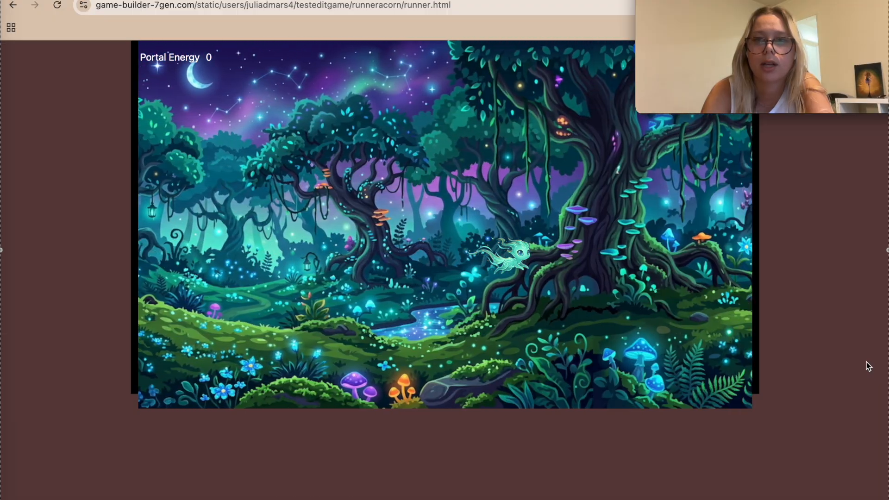
{"action": "key", "text": "space"}
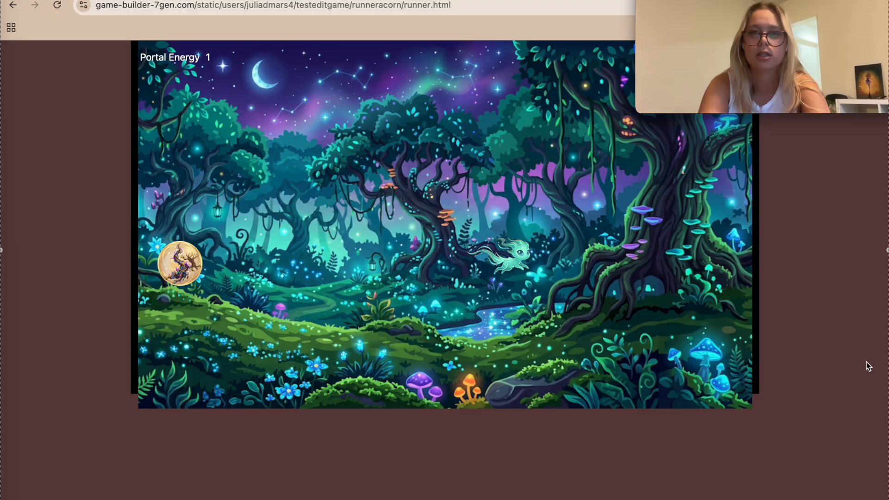
{"action": "key", "text": "space"}
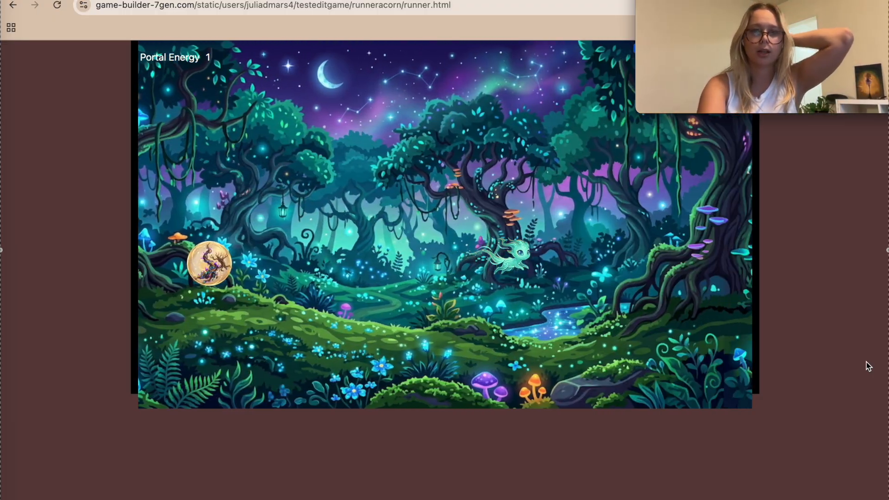
{"action": "key", "text": "space"}
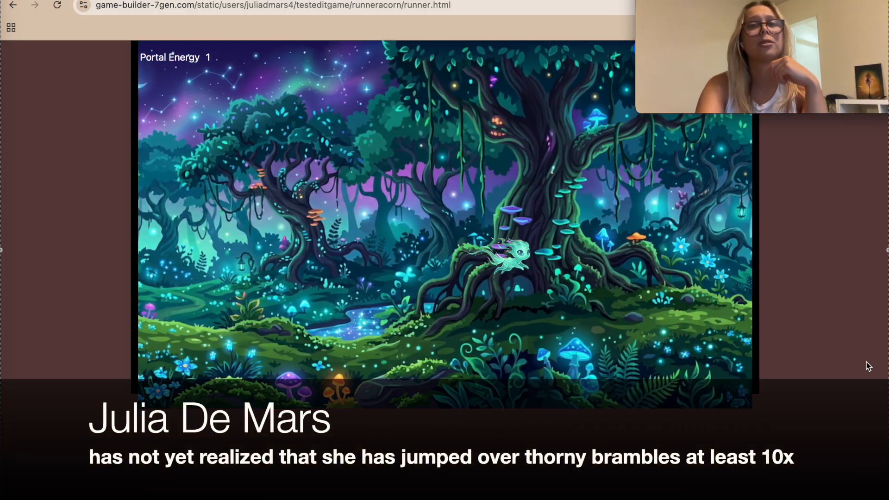
{"action": "key", "text": "space"}
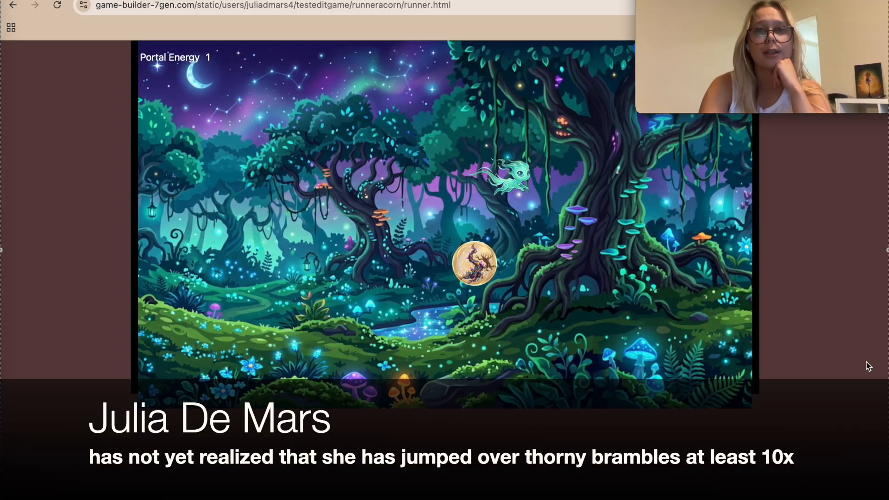
{"action": "key", "text": "space"}
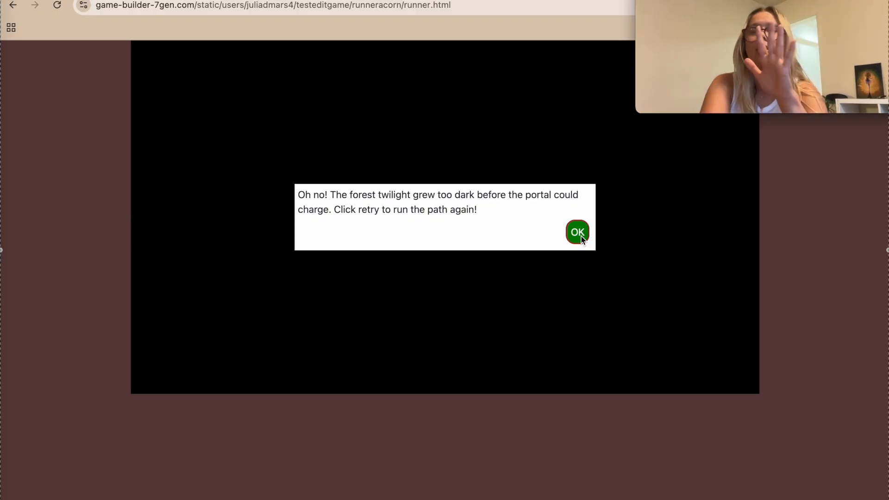
- Dismiss the end-of-run message, return to the testeditgame block list, and open the runneracorn block for editing
{"action": "left_click", "coordinate": [581, 235]}
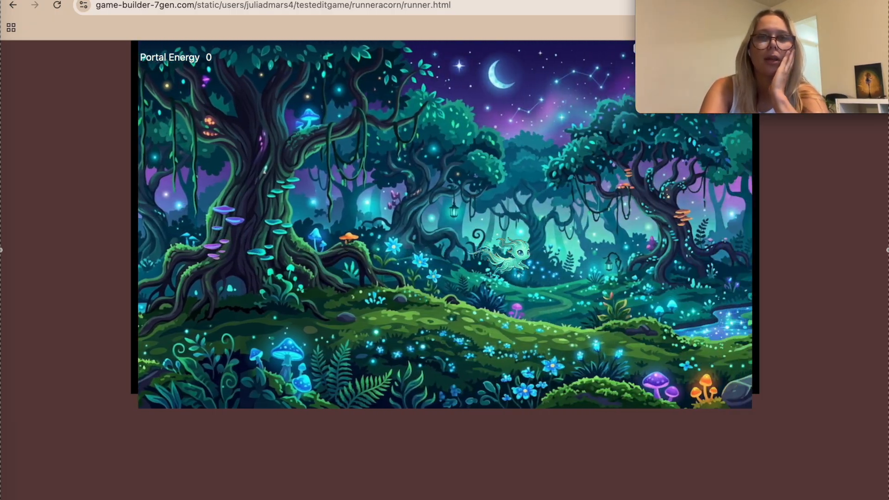
{"action": "left_click", "coordinate": [353, 1]}
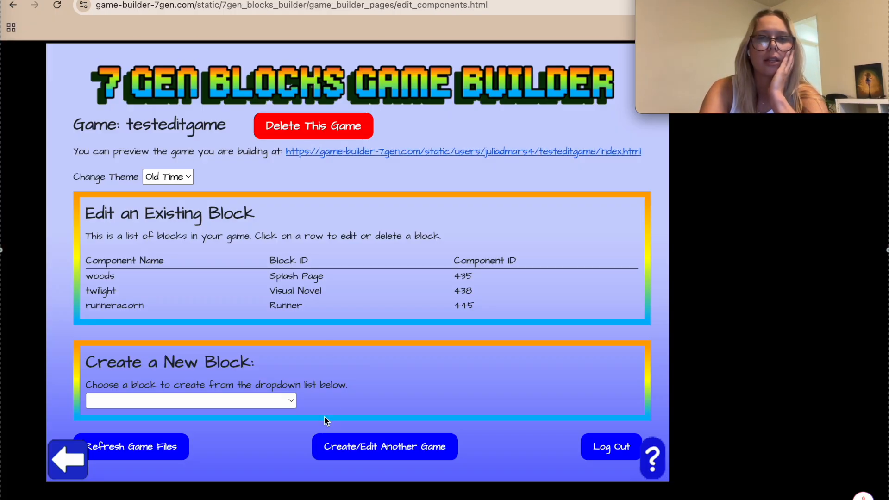
{"action": "left_click", "coordinate": [58, 6]}
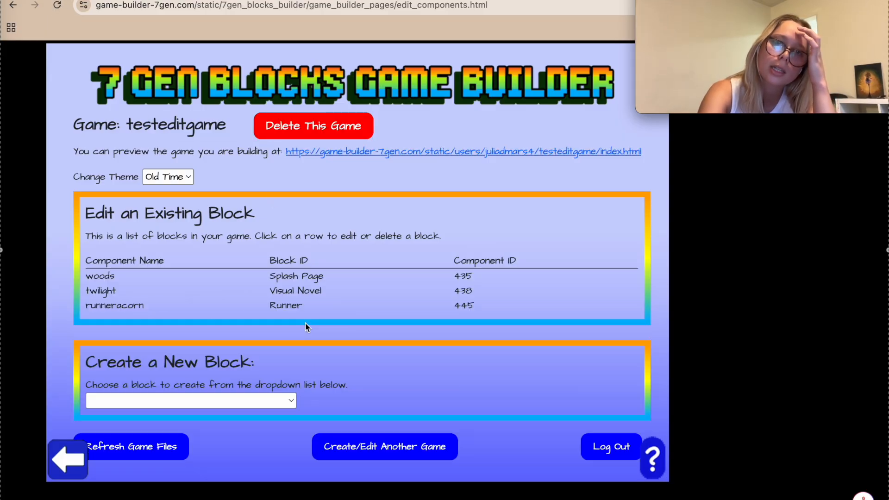
{"action": "left_click", "coordinate": [289, 309]}
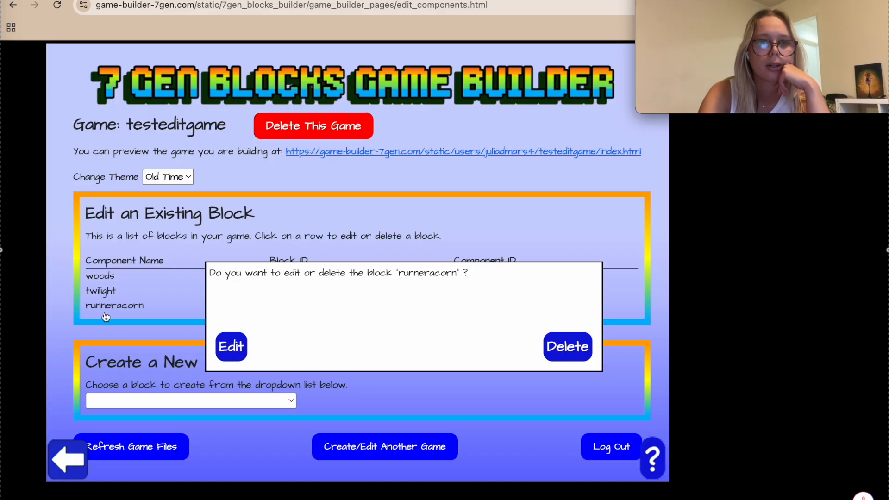
{"action": "left_click", "coordinate": [233, 353]}
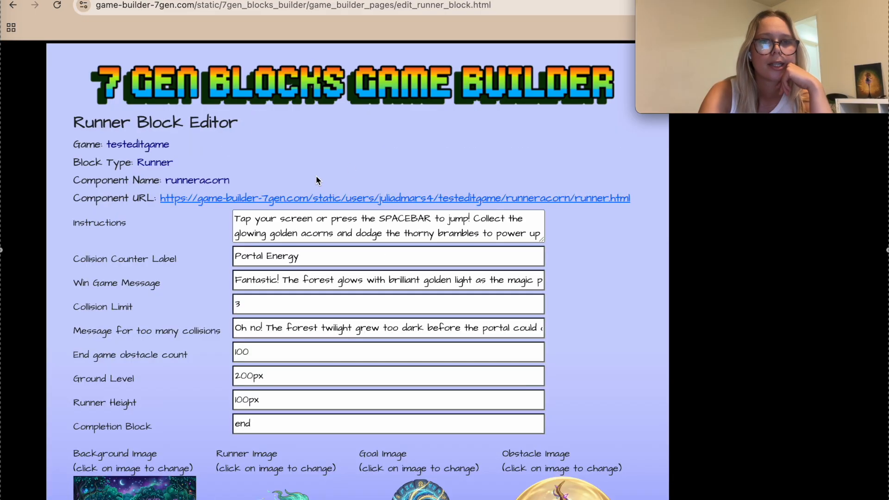
- Examine the runneracorn block's instructions, counter label, messages, obstacle count and images in the editor
{"action": "scroll", "coordinate": [380, 295], "scroll_direction": "down", "scroll_amount": 1}
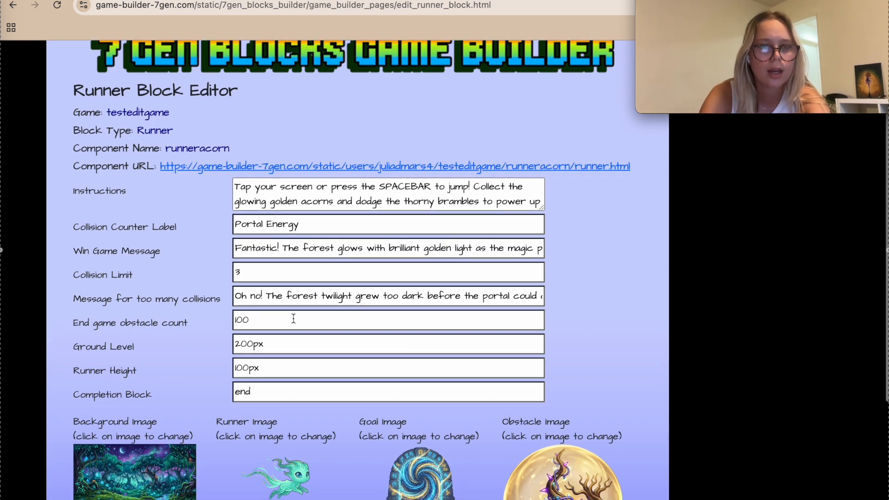
{"action": "scroll", "coordinate": [294, 319], "scroll_direction": "up", "scroll_amount": 5, "text": "ctrl"}
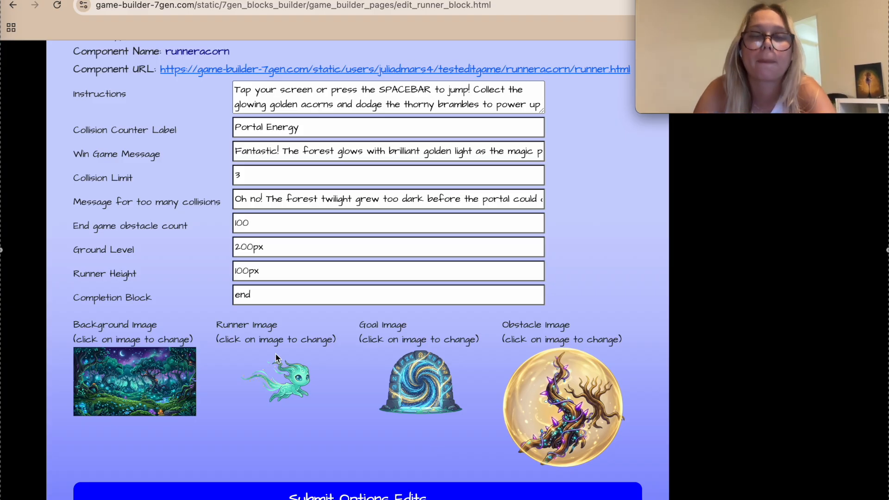
{"action": "scroll", "coordinate": [276, 356], "scroll_direction": "up", "scroll_amount": 1}
{"action": "scroll", "coordinate": [245, 244], "scroll_direction": "up", "scroll_amount": 3, "text": "ctrl"}
{"action": "scroll", "coordinate": [246, 247], "scroll_direction": "up", "scroll_amount": 3}
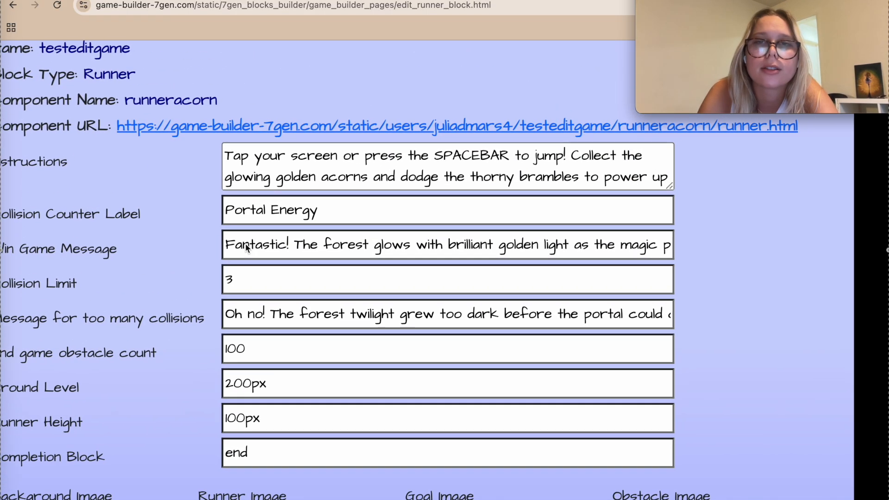
{"action": "scroll", "coordinate": [363, 225], "scroll_direction": "right", "scroll_amount": 1}
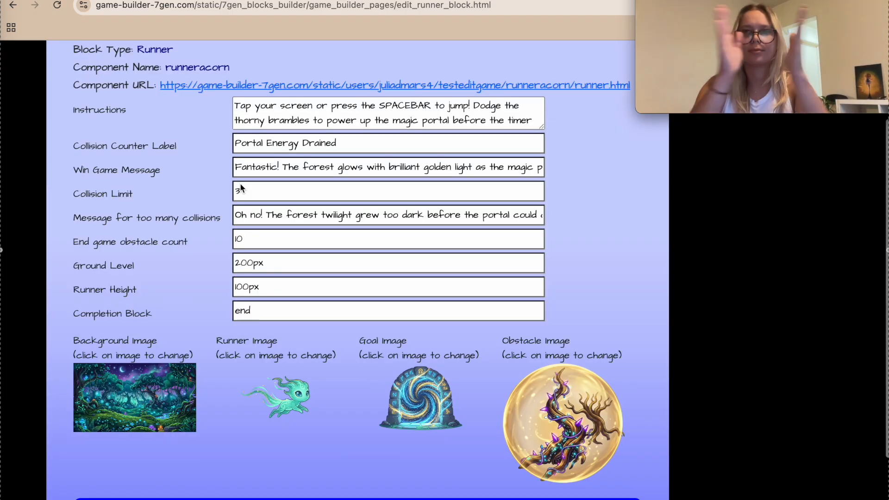
- Check over the runneracorn options, return to the block list, and start the whole-game preview from its splash page
{"action": "scroll", "coordinate": [207, 190], "scroll_direction": "up", "scroll_amount": 3}
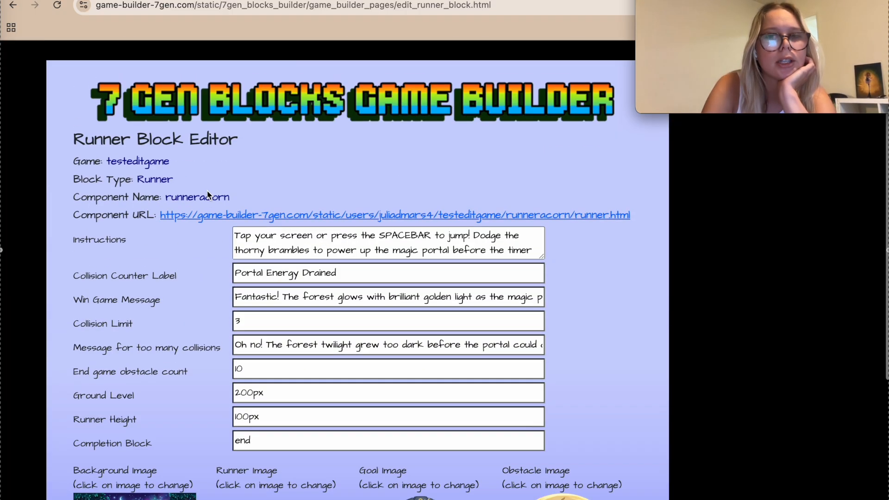
{"action": "scroll", "coordinate": [187, 241], "scroll_direction": "down", "scroll_amount": 2}
{"action": "scroll", "coordinate": [187, 246], "scroll_direction": "down", "scroll_amount": 3}
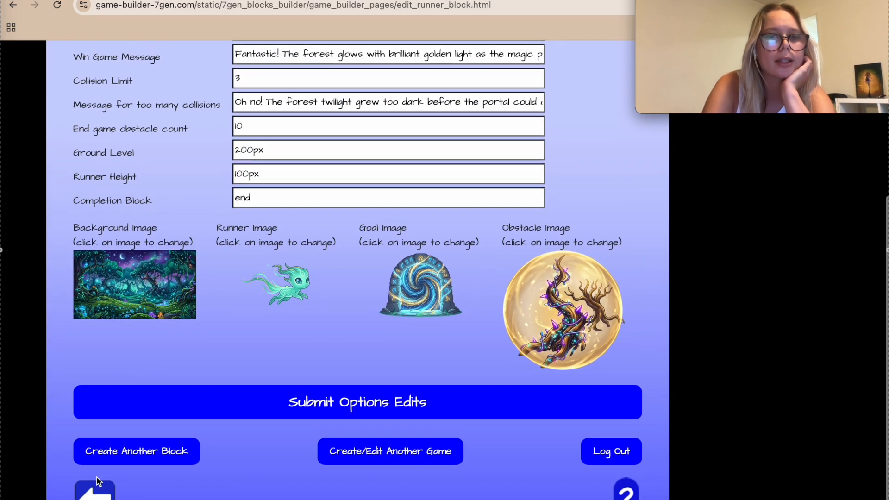
{"action": "left_click", "coordinate": [92, 489]}
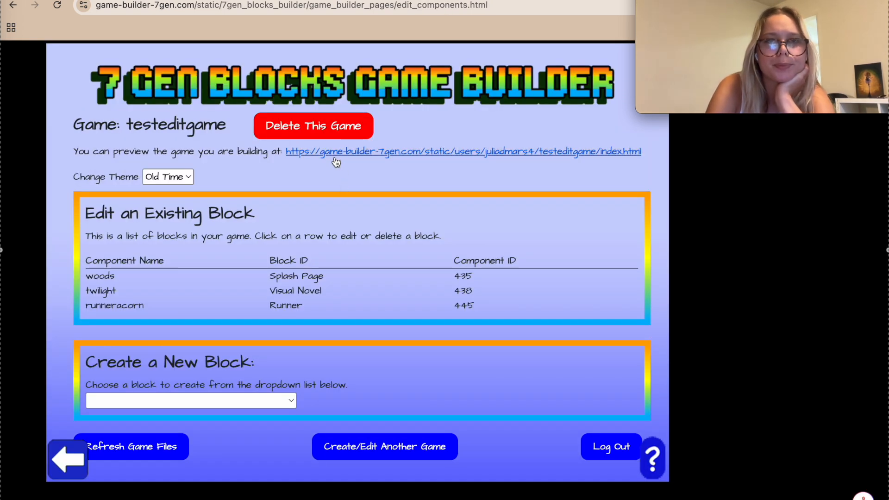
{"action": "left_click", "coordinate": [335, 156]}
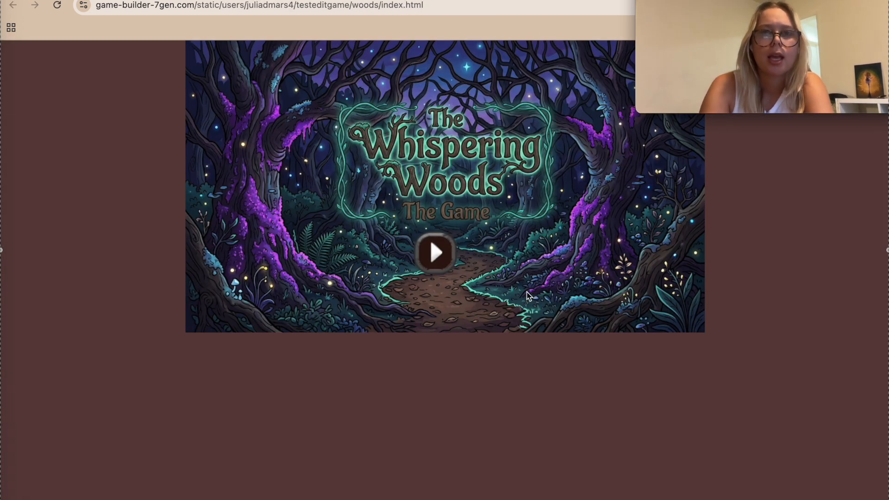
{"action": "left_click", "coordinate": [436, 253]}
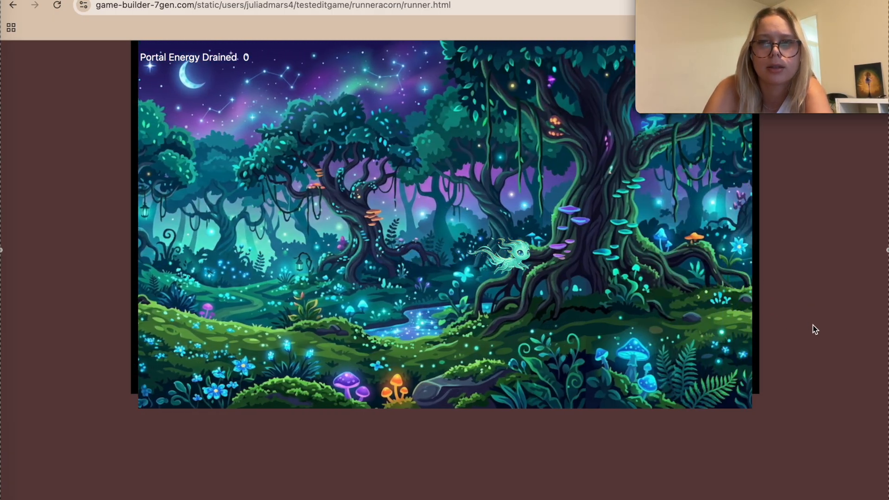
- Playtest the runner with the Portal Energy Drained counter, jumping over the bramble obstacles until the run ends
{"action": "key", "text": "space"}
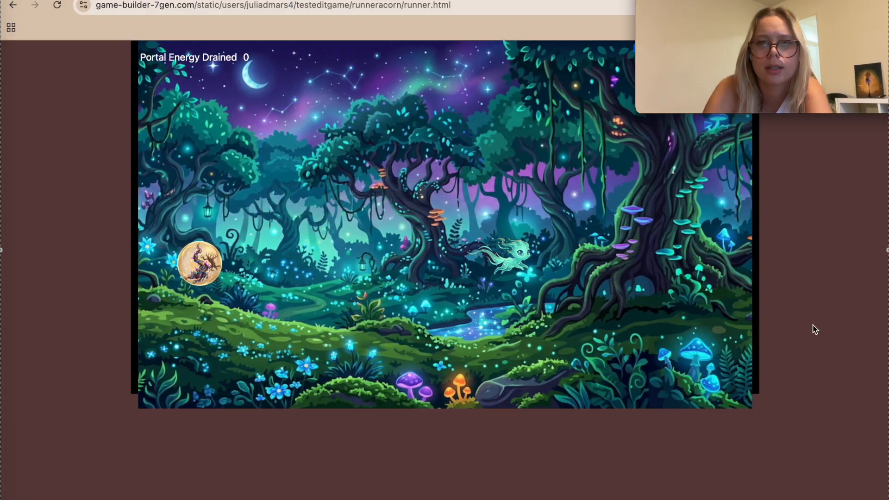
{"action": "key", "text": "space"}
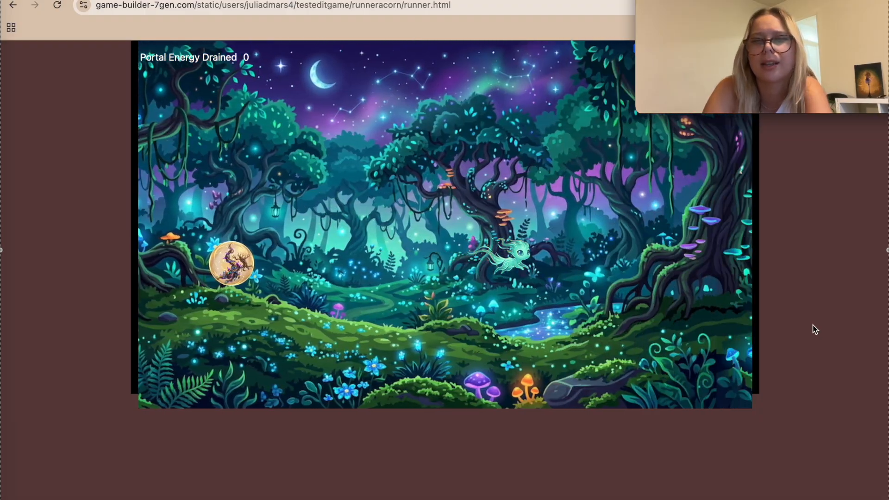
{"action": "key", "text": "space"}
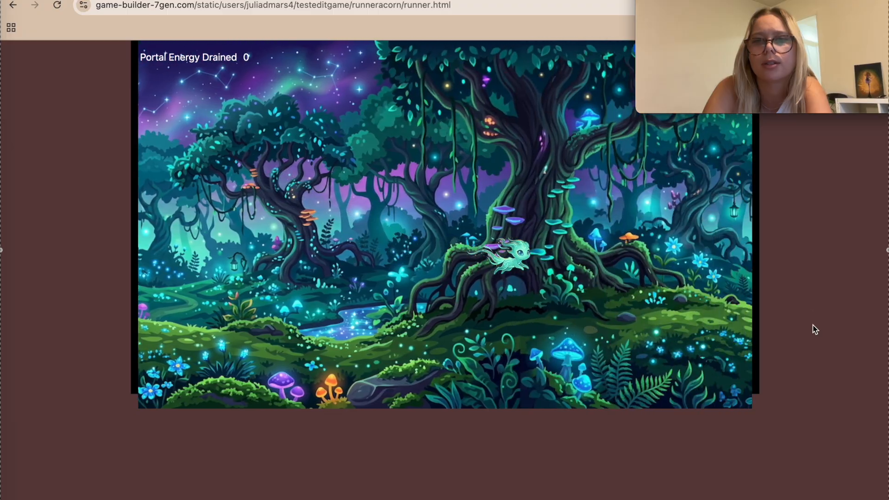
{"action": "key", "text": "space"}
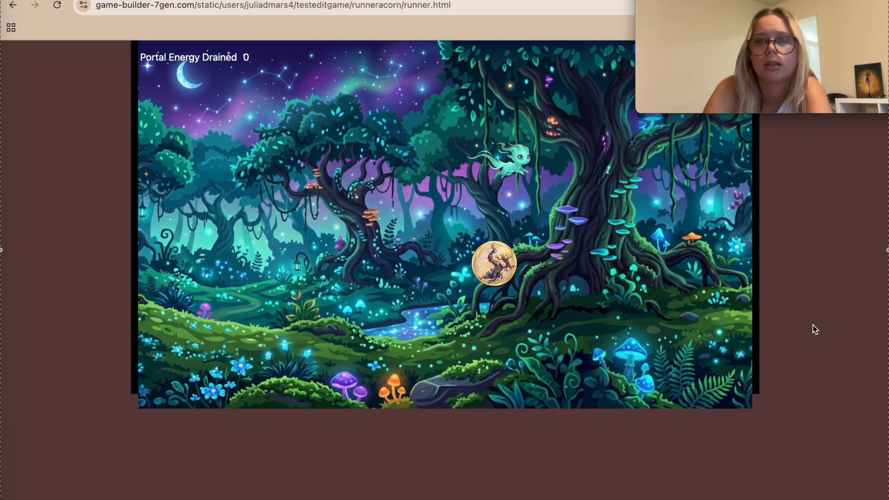
{"action": "key", "text": "space"}
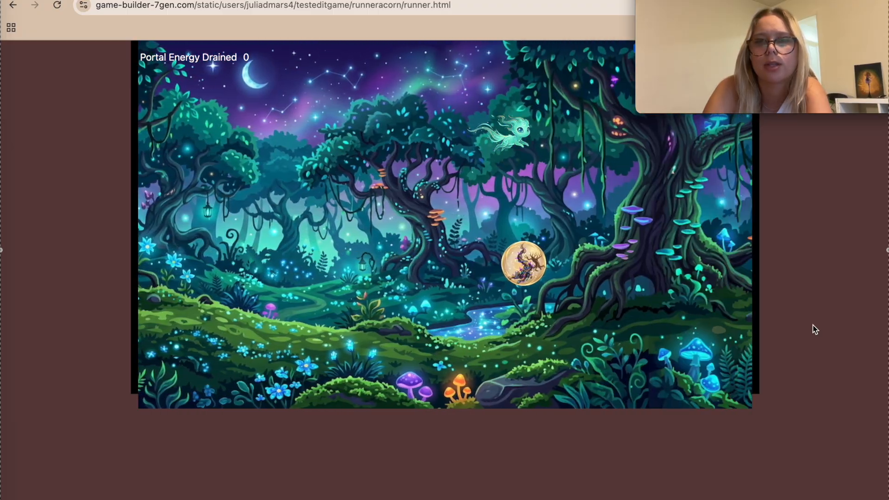
{"action": "key", "text": "space"}
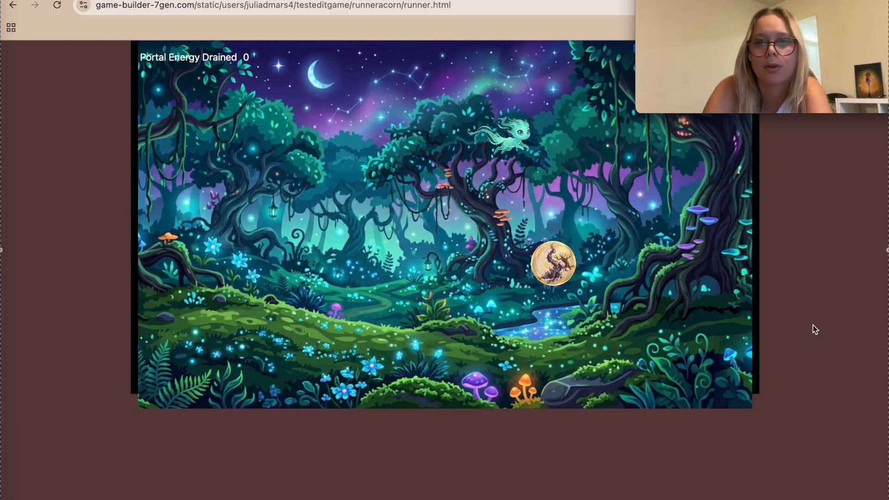
{"action": "key", "text": "space"}
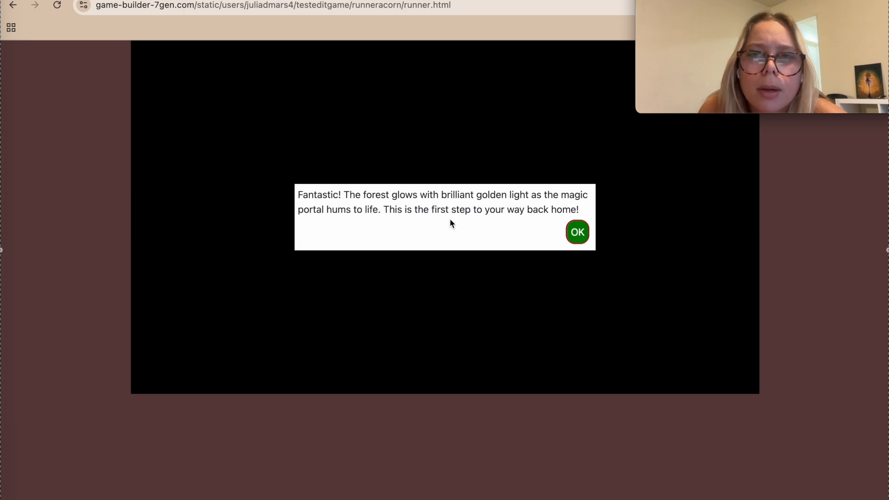
- Read the runner's win message up close and acknowledge it
{"action": "scroll", "coordinate": [504, 222], "scroll_direction": "up", "scroll_amount": 5, "text": "ctrl"}
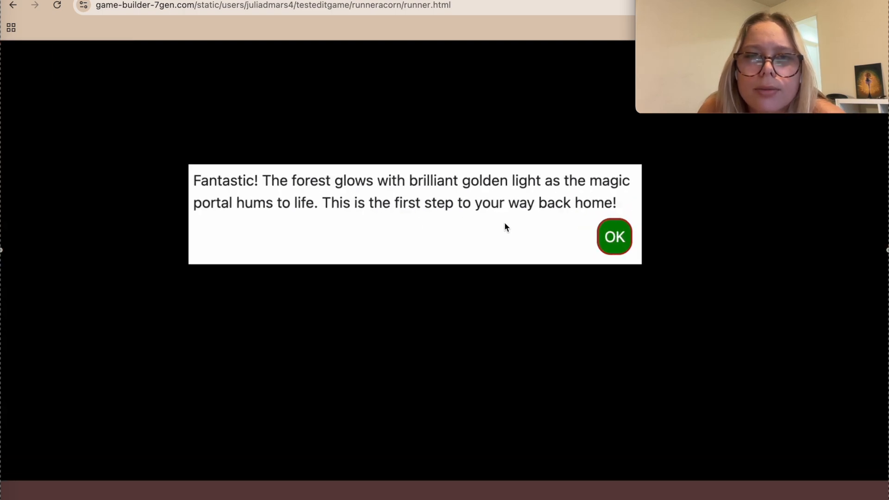
{"action": "scroll", "coordinate": [505, 222], "scroll_direction": "down", "scroll_amount": 5, "text": "ctrl"}
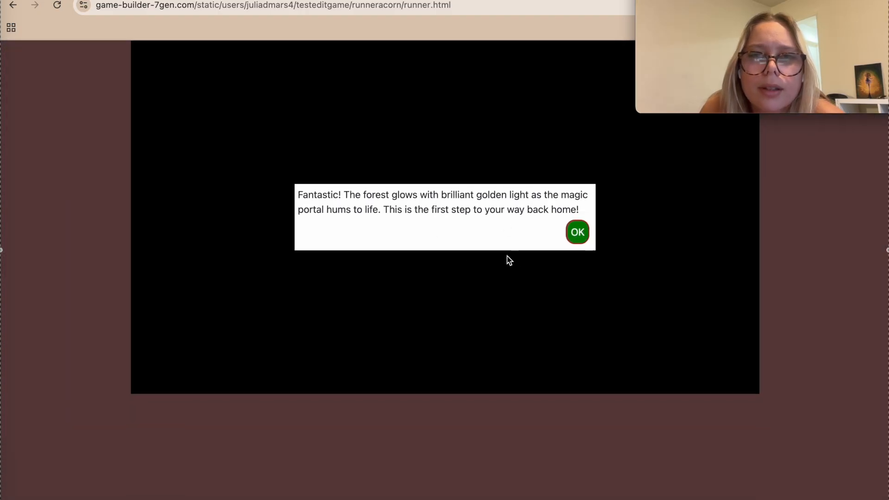
{"action": "left_click", "coordinate": [577, 233]}
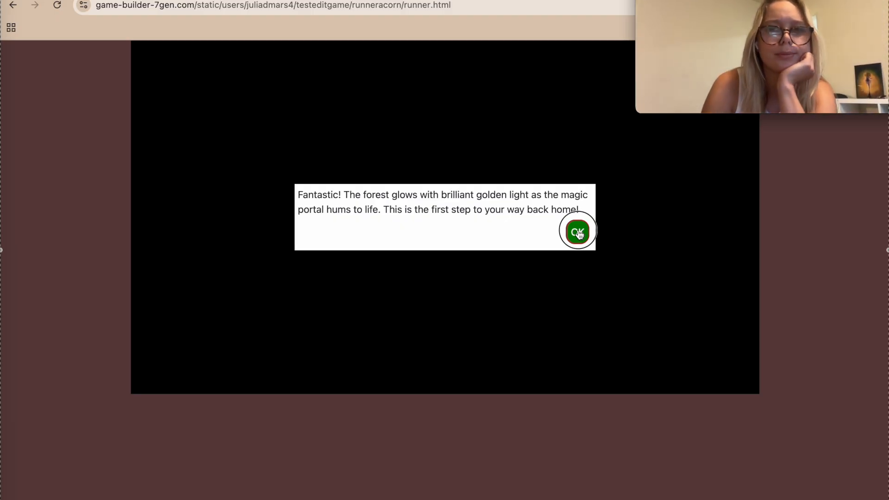
{"action": "left_click", "coordinate": [585, 233]}
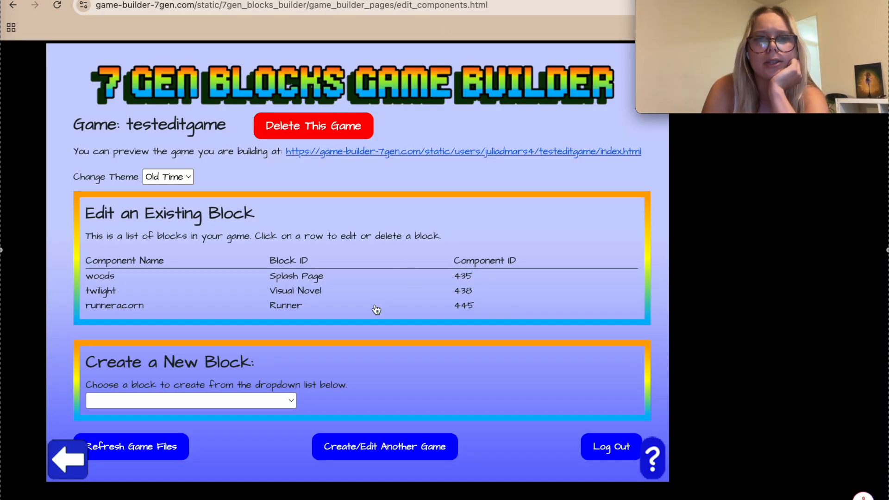
- Reopen the runneracorn block for editing from the block list and look over its options and images
{"action": "left_click", "coordinate": [376, 309]}
{"action": "left_click", "coordinate": [231, 347]}
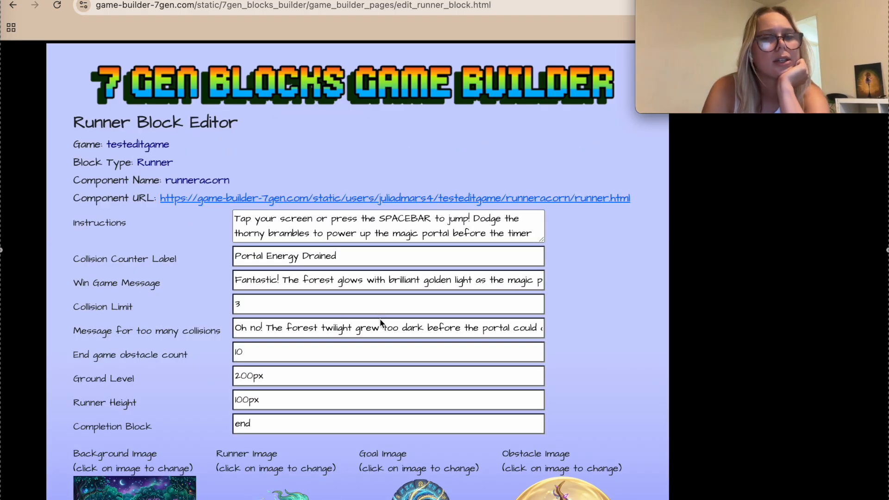
{"action": "scroll", "coordinate": [381, 323], "scroll_direction": "down", "scroll_amount": 5}
{"action": "scroll", "coordinate": [429, 367], "scroll_direction": "up", "scroll_amount": 4, "text": "ctrl"}
{"action": "scroll", "coordinate": [429, 367], "scroll_direction": "down", "scroll_amount": 5, "text": "ctrl"}
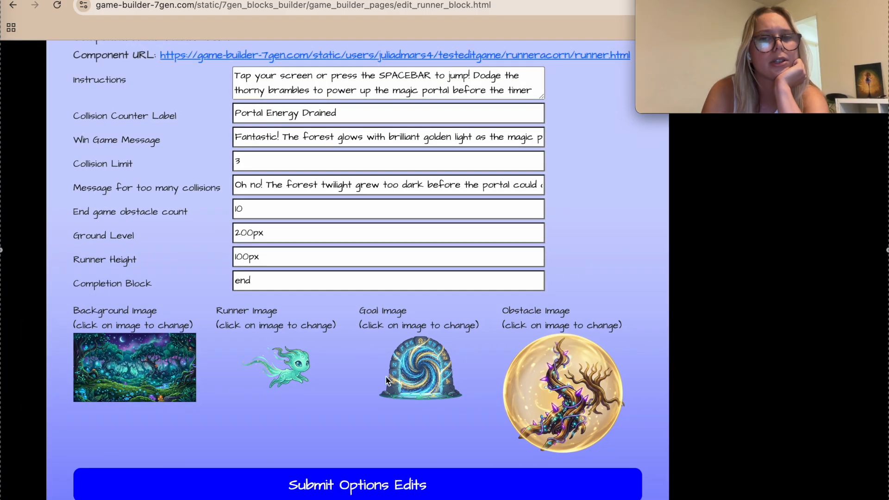
{"action": "scroll", "coordinate": [428, 387], "scroll_direction": "down", "scroll_amount": 2}
{"action": "scroll", "coordinate": [429, 387], "scroll_direction": "up", "scroll_amount": 1}
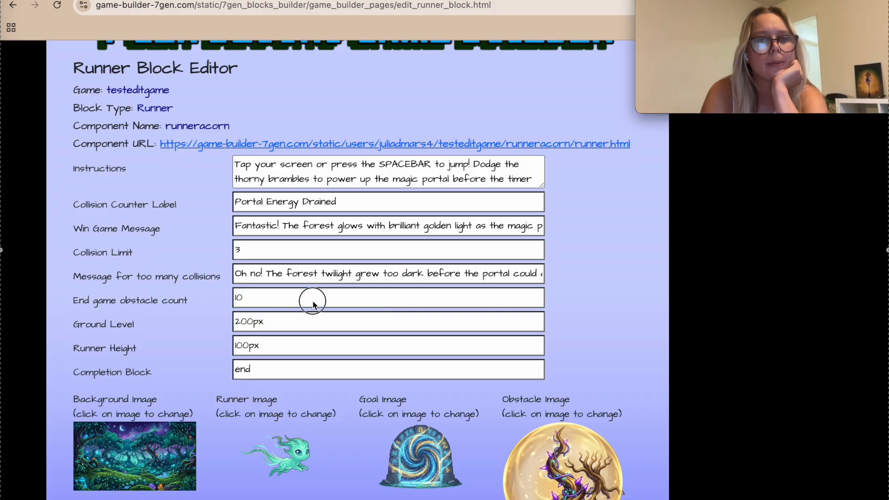
- Set the runner's end game obstacle count to 1 and submit the options edits
{"action": "double_click", "coordinate": [313, 301]}
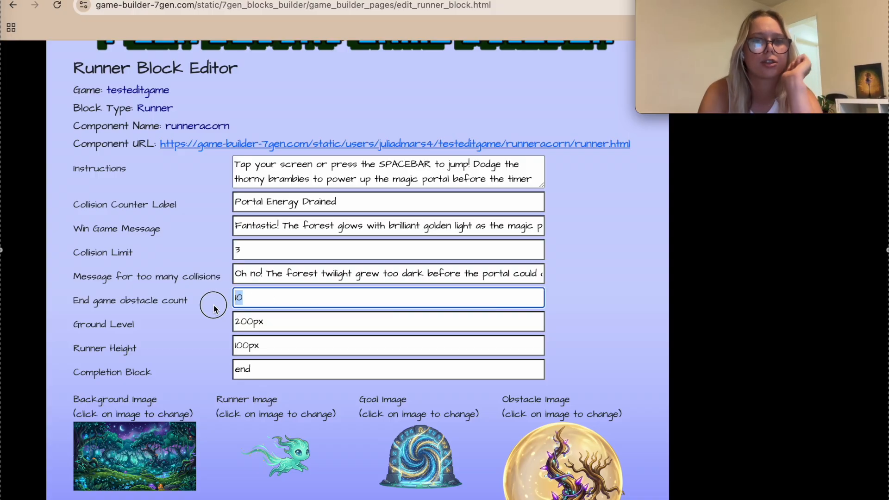
{"action": "key", "text": "BackSpace"}
{"action": "scroll", "coordinate": [305, 397], "scroll_direction": "down", "scroll_amount": 3}
{"action": "left_click", "coordinate": [323, 468]}
{"action": "scroll", "coordinate": [460, 314], "scroll_direction": "up", "scroll_amount": 2}
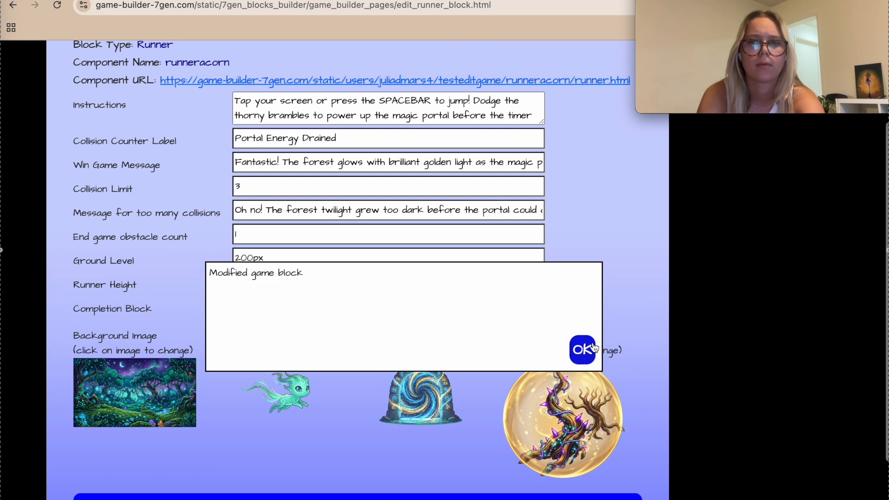
{"action": "left_click", "coordinate": [581, 350]}
- Return to the block list, preview the whole game, advance through the splash page and visual novel, and start the runner
{"action": "scroll", "coordinate": [464, 278], "scroll_direction": "up", "scroll_amount": 3}
{"action": "scroll", "coordinate": [62, 346], "scroll_direction": "down", "scroll_amount": 7}
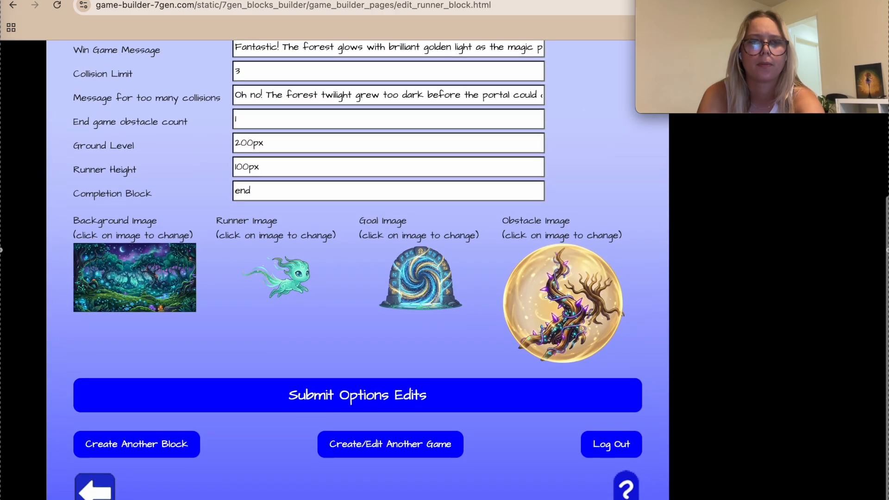
{"action": "left_click", "coordinate": [94, 492]}
{"action": "left_click", "coordinate": [359, 153]}
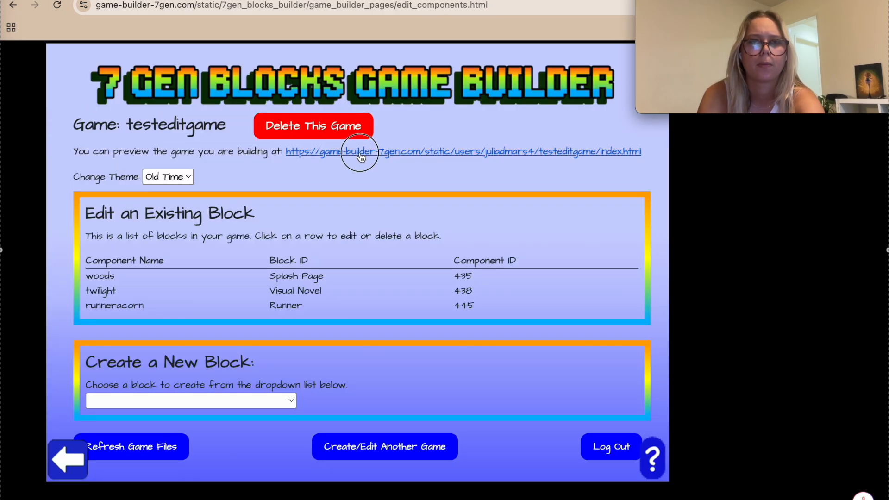
{"action": "left_click", "coordinate": [444, 255]}
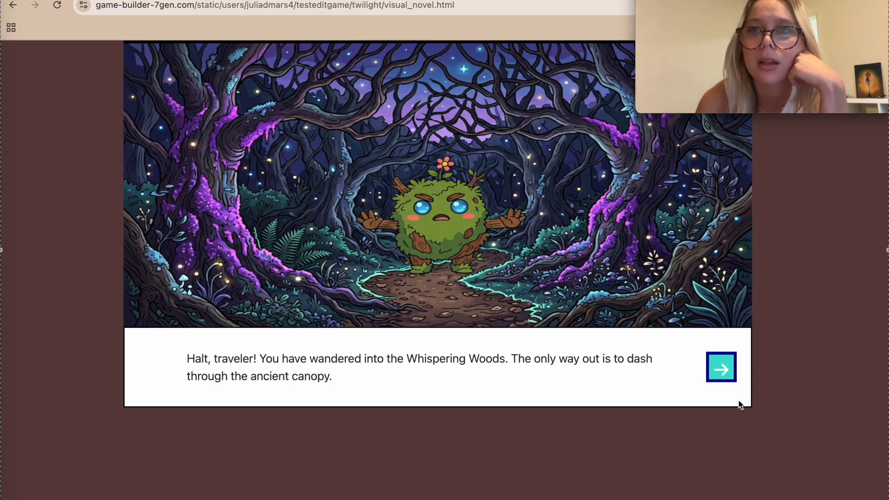
{"action": "left_click", "coordinate": [730, 374]}
{"action": "left_click", "coordinate": [727, 374]}
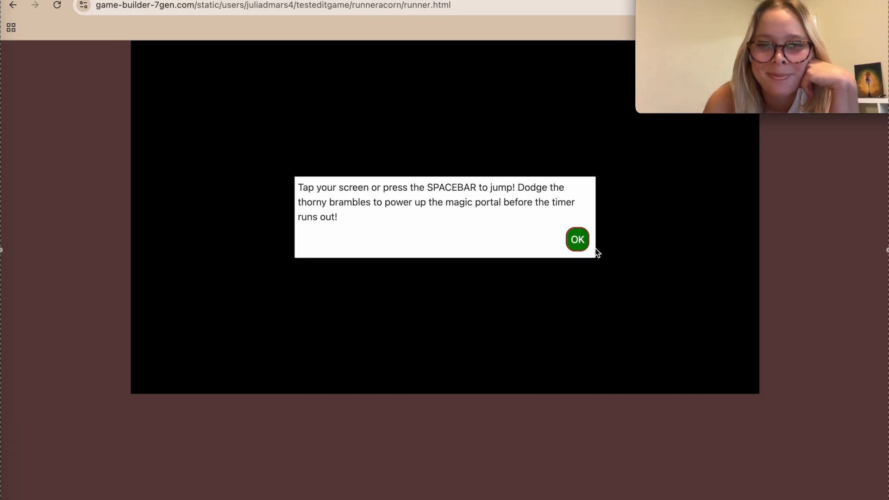
{"action": "left_click", "coordinate": [580, 242]}
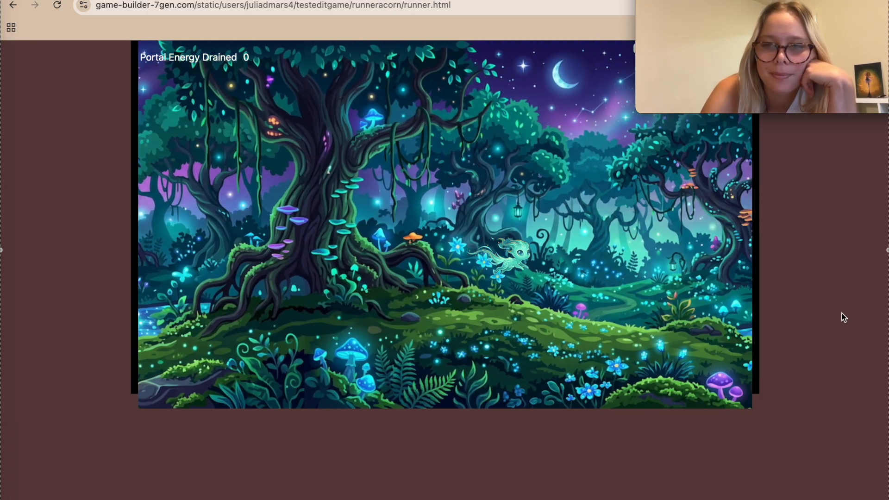
- Play the runner through to its goal with a jump and acknowledge the closing messages
{"action": "key", "text": "space"}
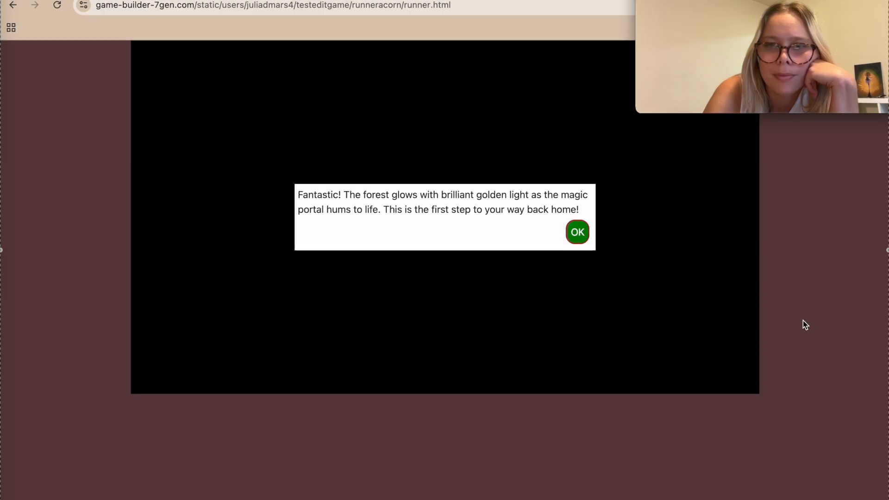
{"action": "left_click", "coordinate": [577, 233]}
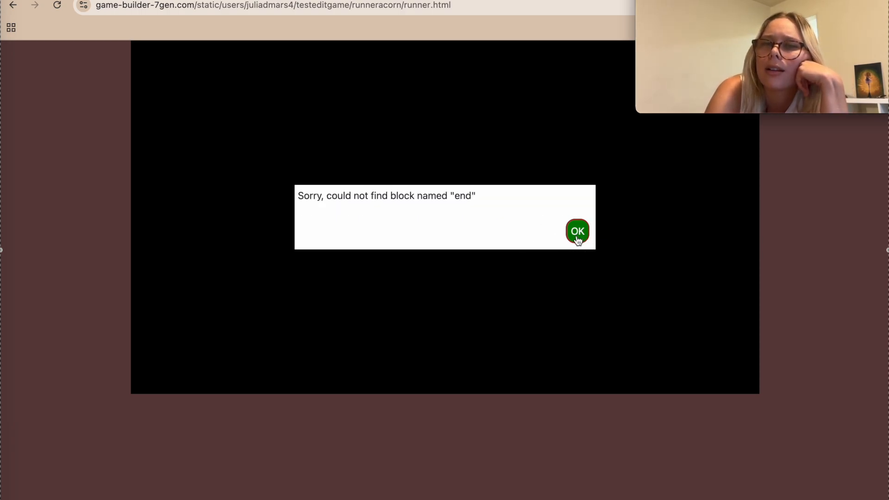
{"action": "left_click", "coordinate": [577, 236]}
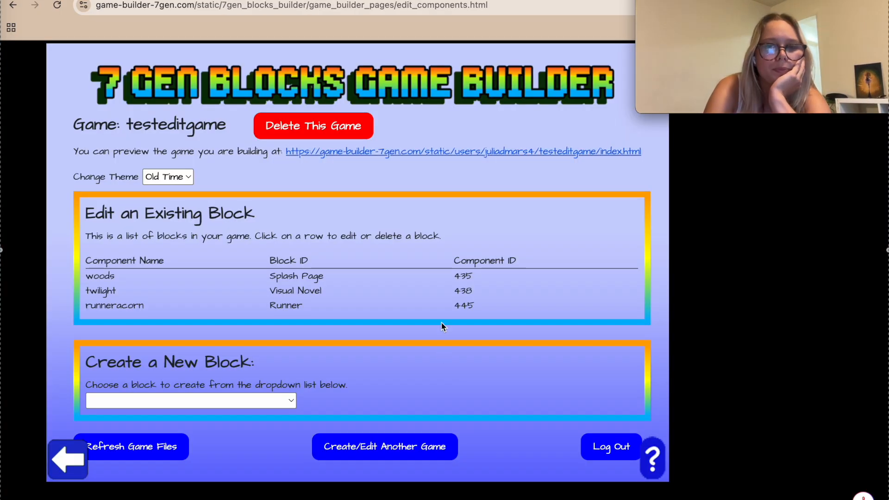
- Reopen the runneracorn block for editing, start changing its goal image, and preview the existing portal image
{"action": "left_click", "coordinate": [419, 305]}
{"action": "scroll", "coordinate": [440, 423], "scroll_direction": "down", "scroll_amount": 3}
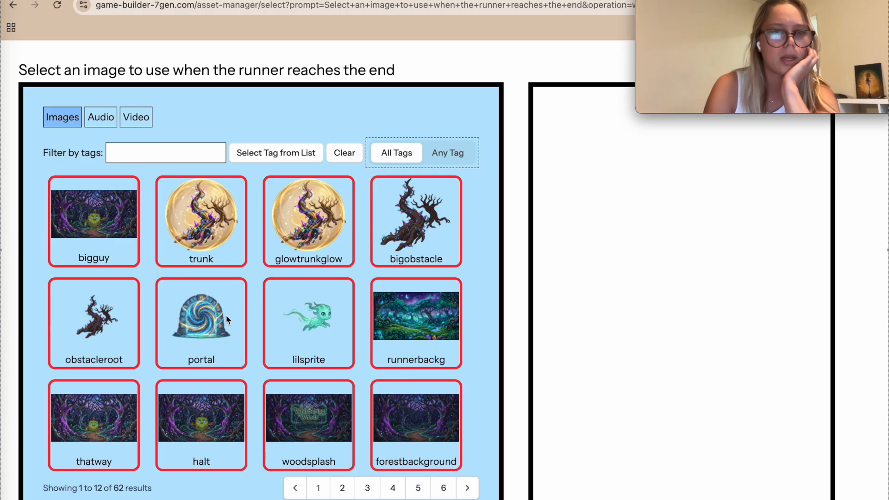
{"action": "left_click", "coordinate": [212, 329]}
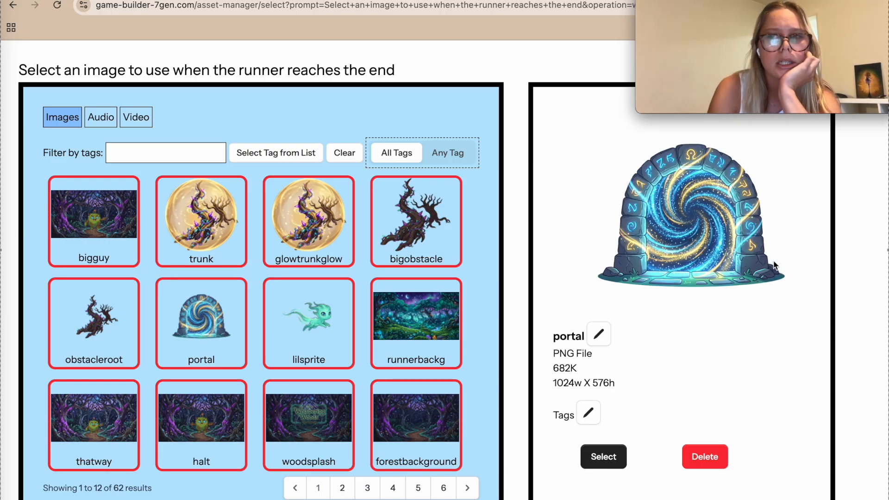
- Switch to Photoshop and crop portalend.png tightly around the stone portal, to about 699 × 535 px
{"action": "mouse_move", "coordinate": [643, 82]}
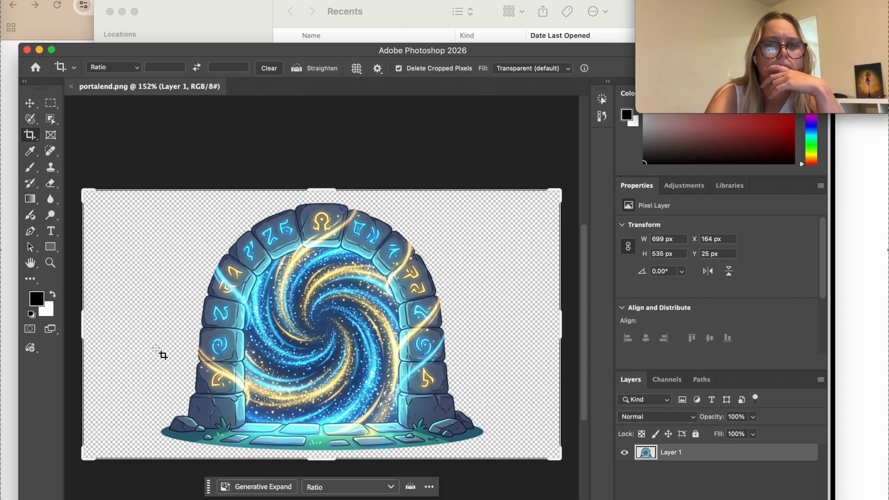
{"action": "left_click_drag", "start_coordinate": [118, 324], "coordinate": [174, 324]}
{"action": "left_click_drag", "start_coordinate": [468, 326], "coordinate": [442, 324]}
{"action": "left_click_drag", "start_coordinate": [322, 225], "coordinate": [323, 228]}
{"action": "left_click_drag", "start_coordinate": [325, 423], "coordinate": [325, 419]}
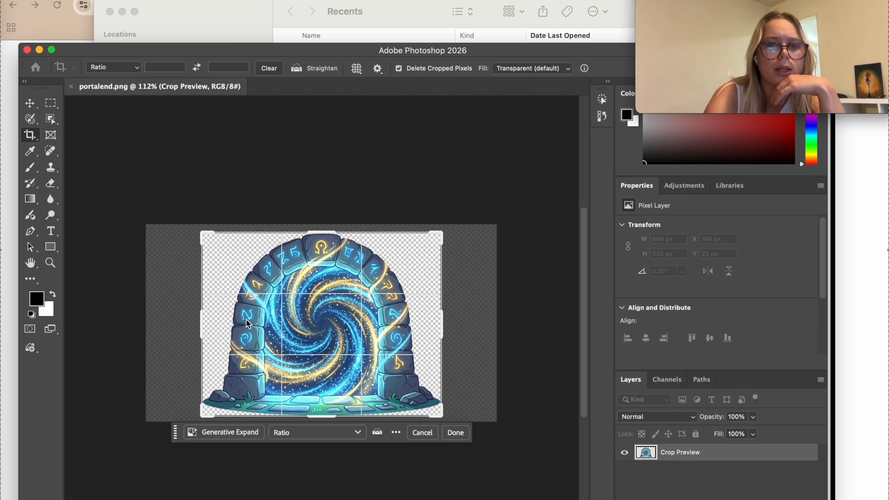
{"action": "left_click", "coordinate": [454, 431]}
- Save the cropped portal image as portalend.png
{"action": "left_click", "coordinate": [79, 1]}
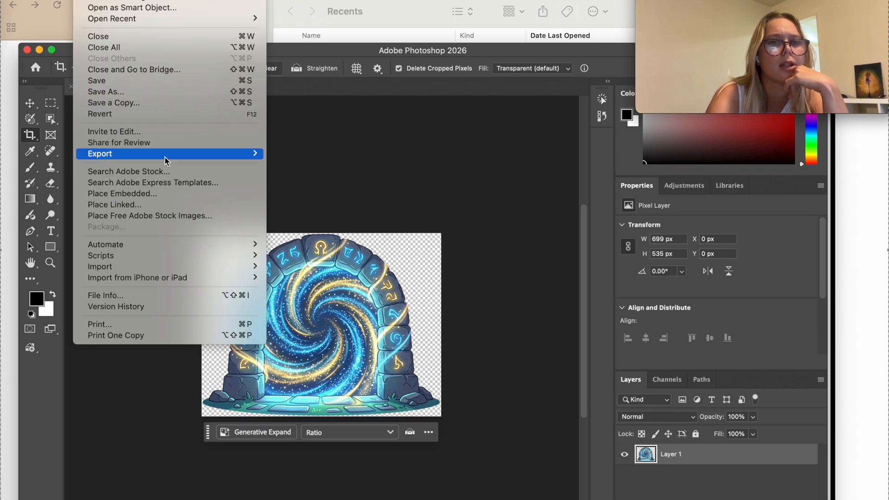
{"action": "left_click", "coordinate": [168, 94]}
{"action": "left_click", "coordinate": [670, 328]}
{"action": "left_click", "coordinate": [482, 251]}
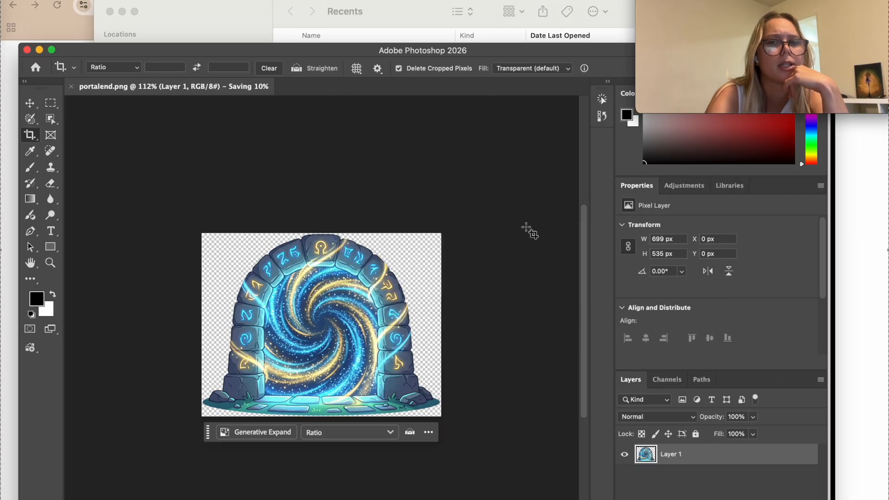
{"action": "left_click", "coordinate": [521, 230]}
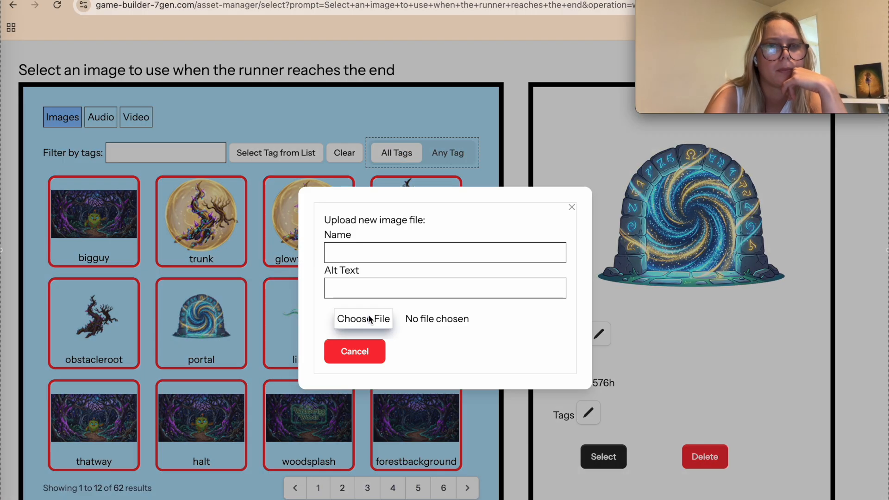
- Upload portalend.png to the game builder's image assets under the name portalbig
{"action": "left_click", "coordinate": [370, 319]}
{"action": "double_click", "coordinate": [255, 79]}
{"action": "left_click", "coordinate": [423, 253]}
{"action": "type", "text": "portal"}
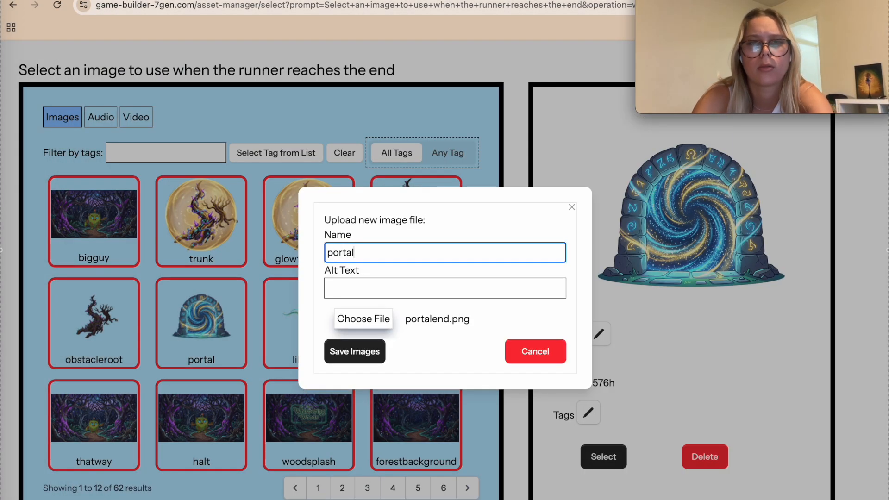
{"action": "type", "text": "big"}
{"action": "left_click", "coordinate": [372, 354]}
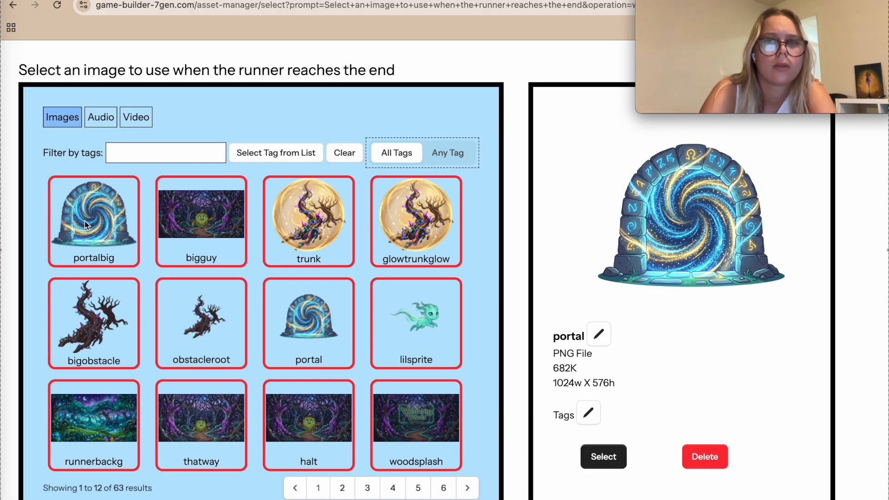
- Choose portalbig as the runner's goal image, submit the options edits, and reload the block editor
{"action": "left_click", "coordinate": [85, 225]}
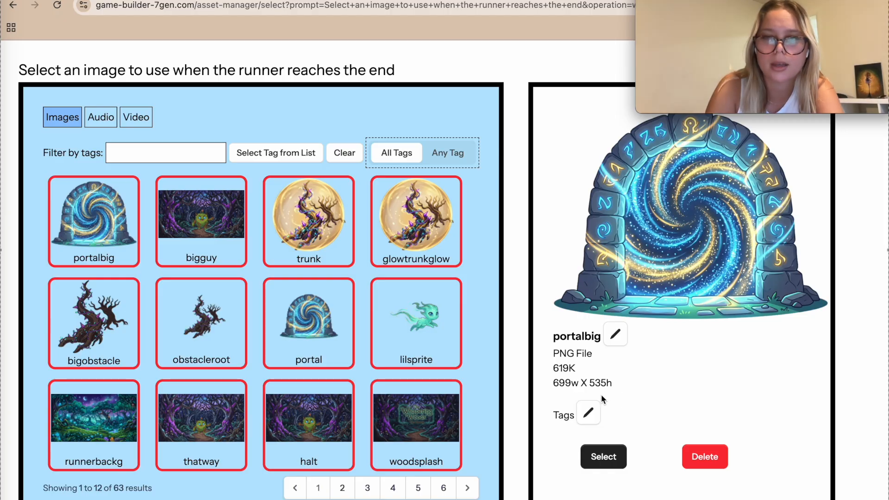
{"action": "left_click", "coordinate": [607, 448]}
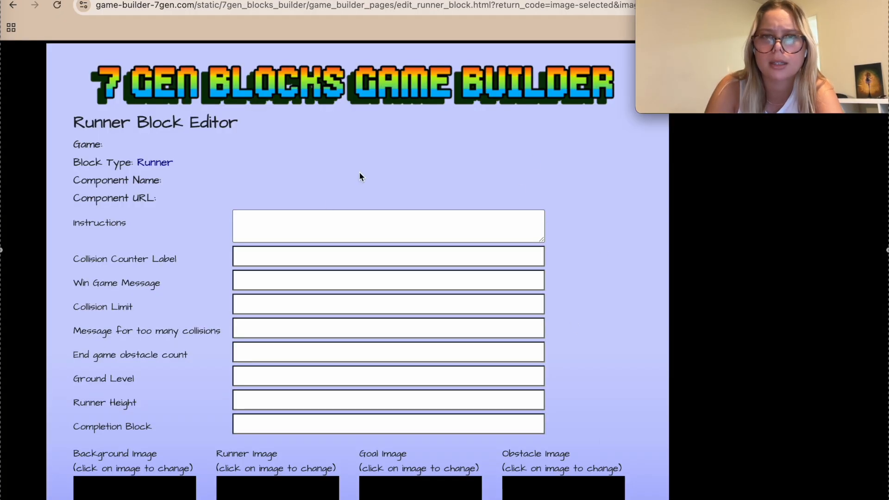
{"action": "scroll", "coordinate": [448, 228], "scroll_direction": "down", "scroll_amount": 5}
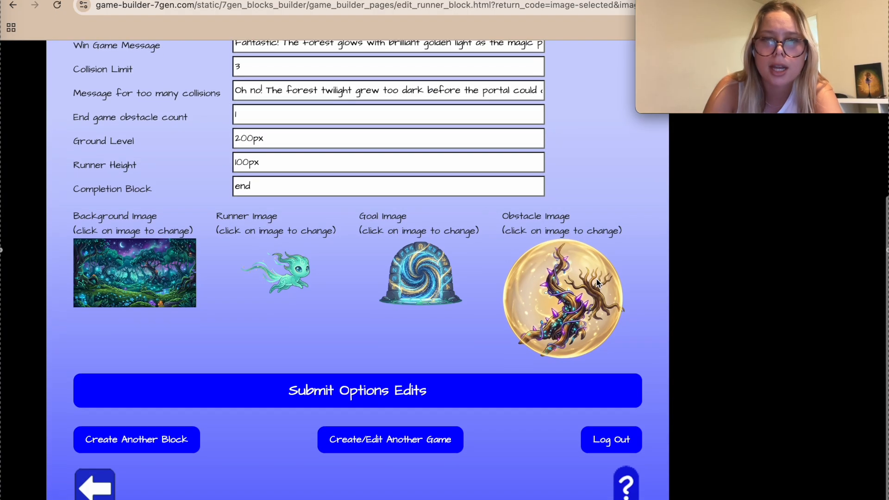
{"action": "left_click", "coordinate": [253, 412]}
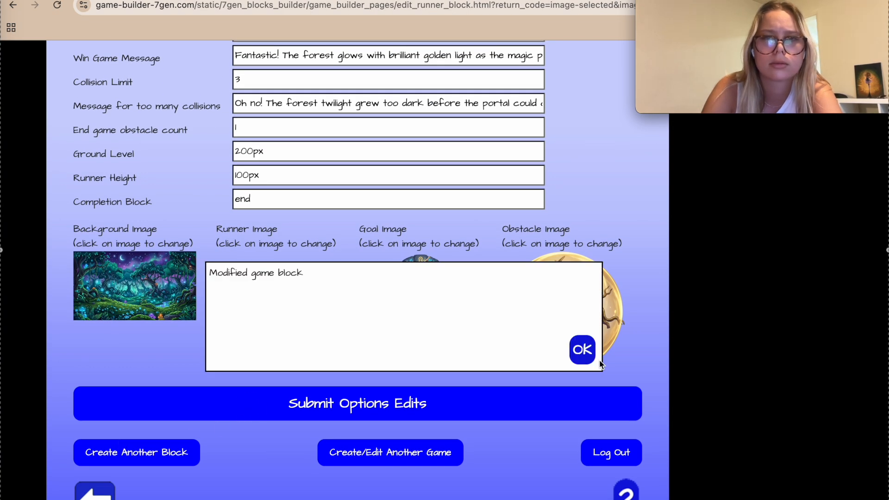
{"action": "left_click", "coordinate": [582, 349]}
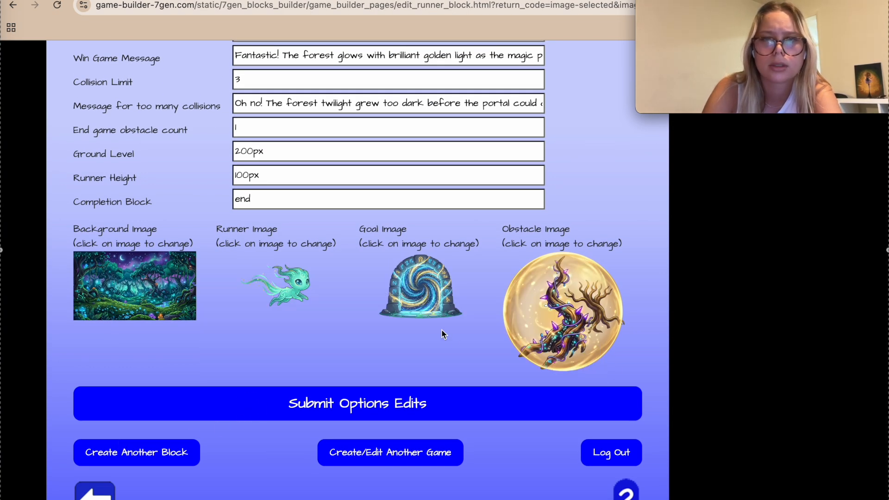
{"action": "scroll", "coordinate": [442, 330], "scroll_direction": "up", "scroll_amount": 5}
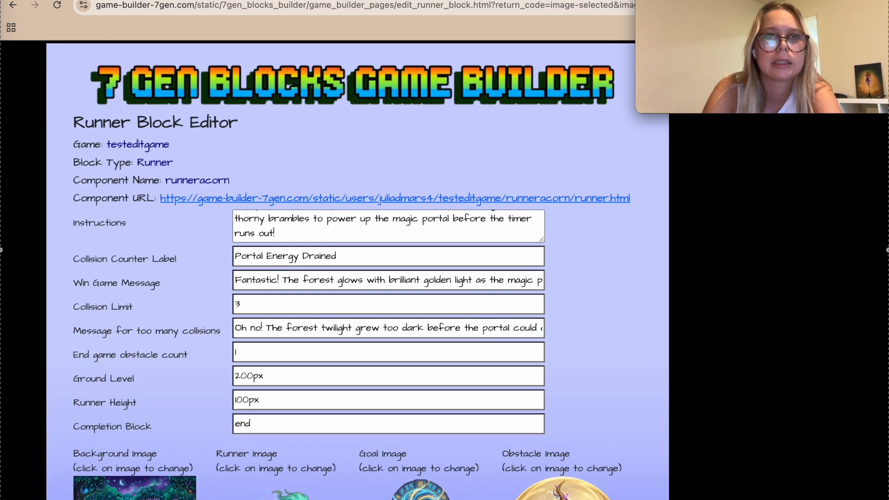
{"action": "left_click", "coordinate": [56, 5]}
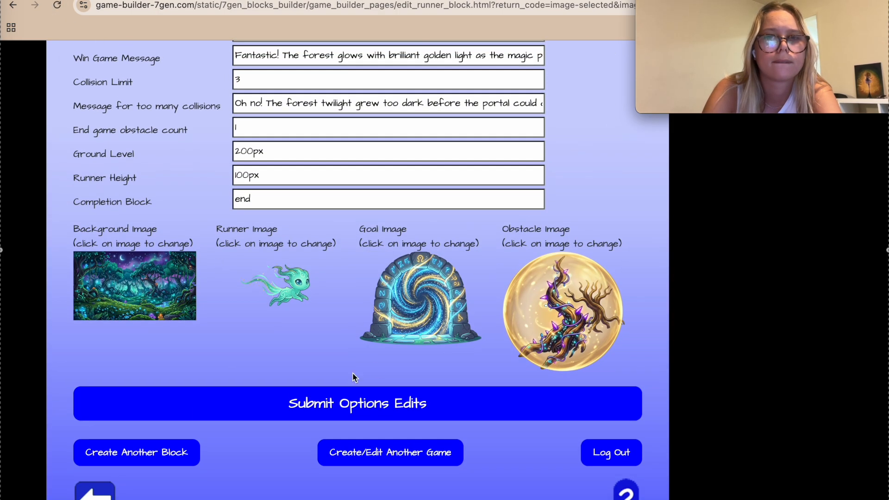
- Return to the block list and reopen the runneracorn block for editing
{"action": "left_click", "coordinate": [95, 491]}
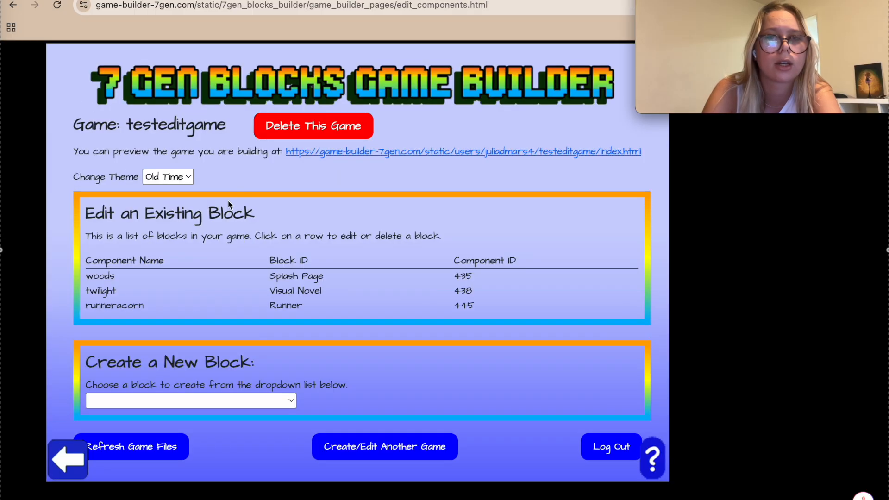
{"action": "left_click", "coordinate": [292, 315]}
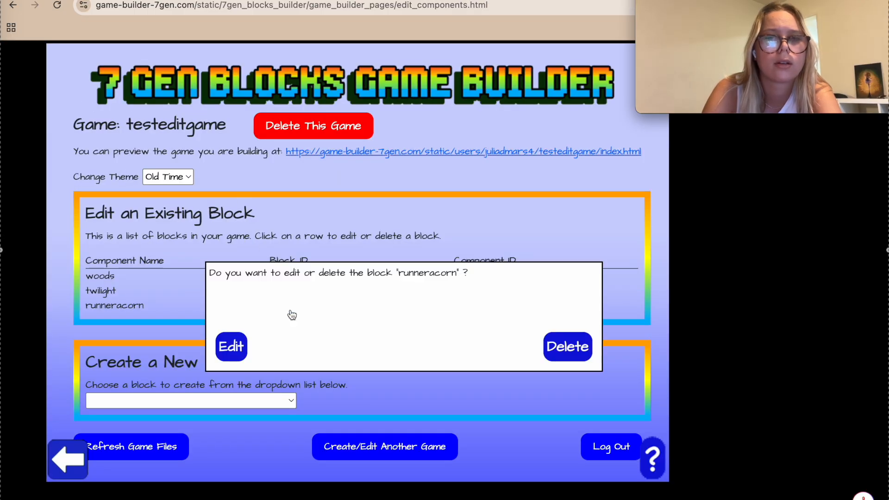
{"action": "left_click", "coordinate": [231, 346]}
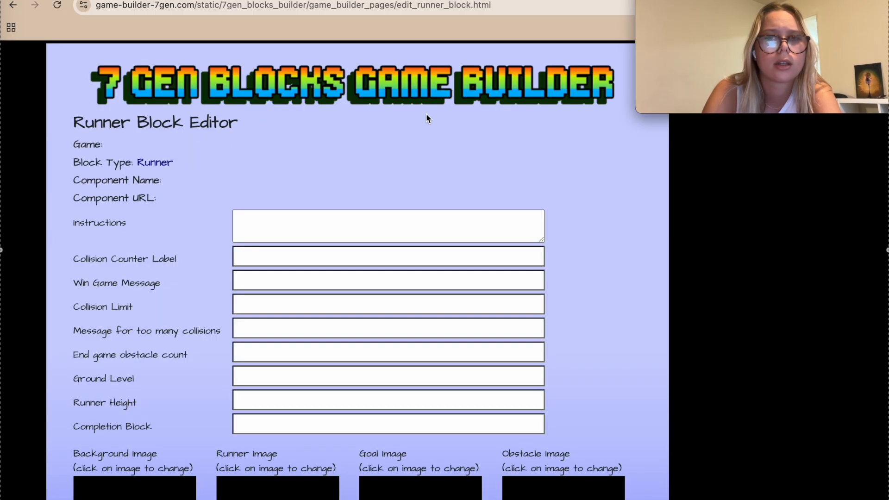
- Preview the runneracorn block from its component URL, play it through to the goal, and acknowledge the closing messages
{"action": "left_click", "coordinate": [378, 200]}
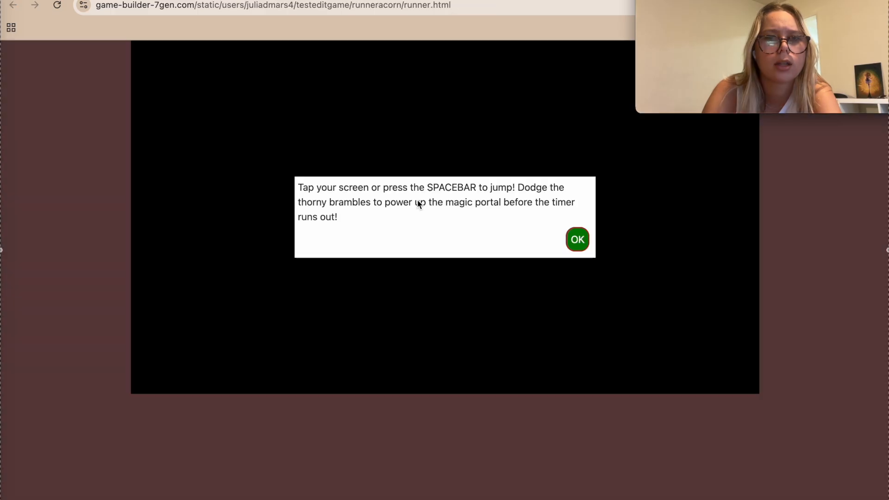
{"action": "left_click", "coordinate": [576, 239]}
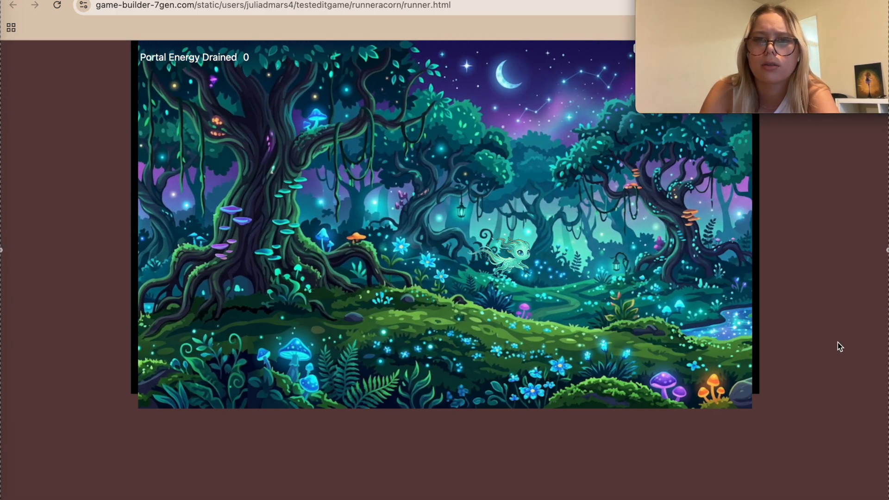
{"action": "key", "text": "space"}
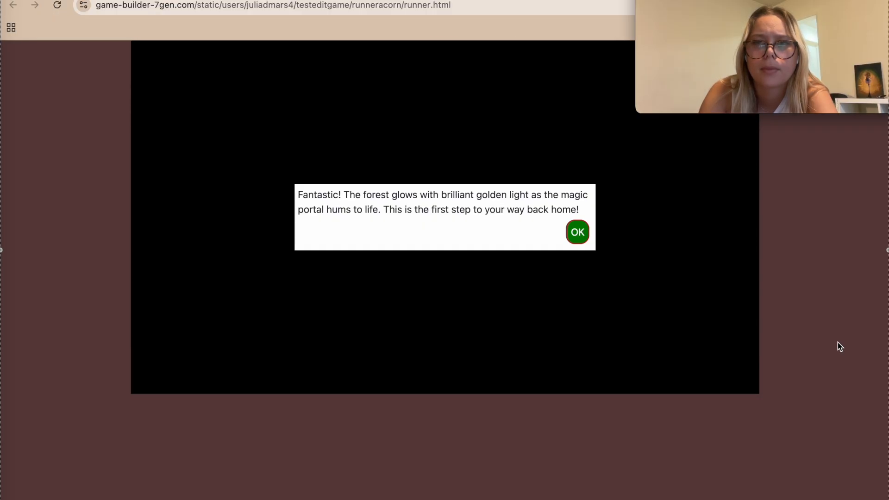
{"action": "left_click", "coordinate": [575, 234]}
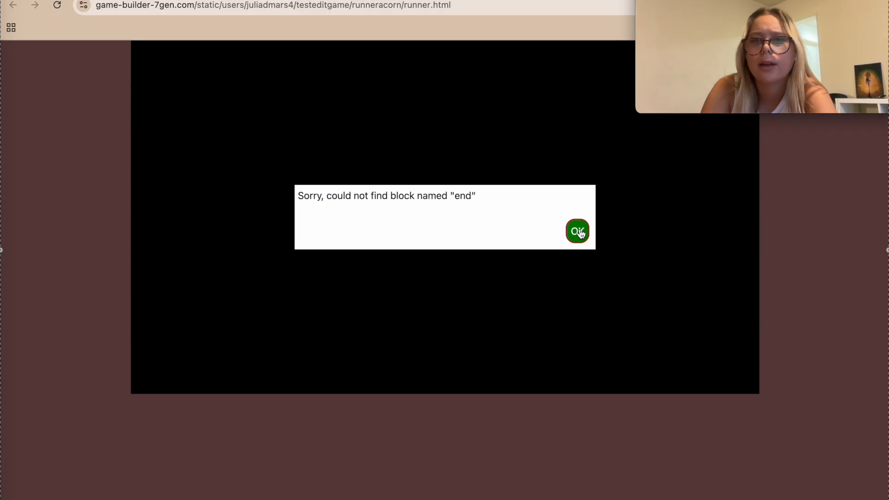
{"action": "left_click", "coordinate": [577, 232]}
- Examine the runner block's background, runner, goal and obstacle images and its options up close, and return to the block list
{"action": "scroll", "coordinate": [207, 434], "scroll_direction": "down", "scroll_amount": 2}
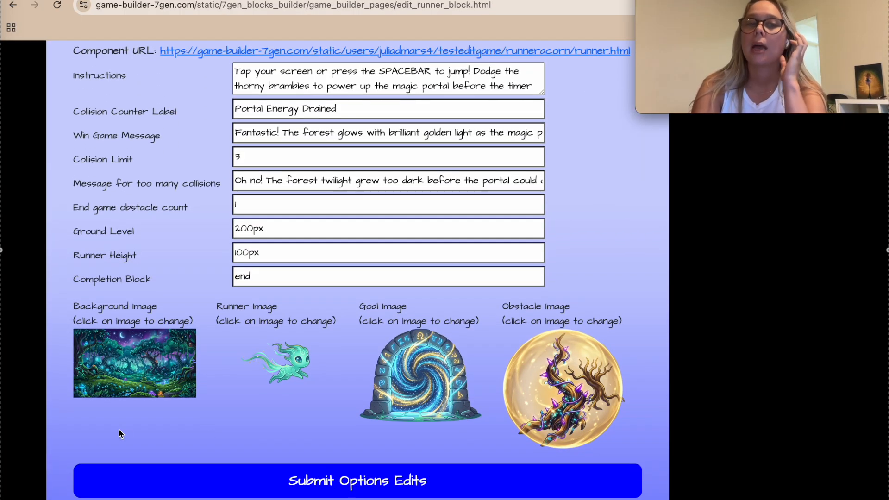
{"action": "scroll", "coordinate": [119, 432], "scroll_direction": "up", "scroll_amount": 5, "text": "ctrl"}
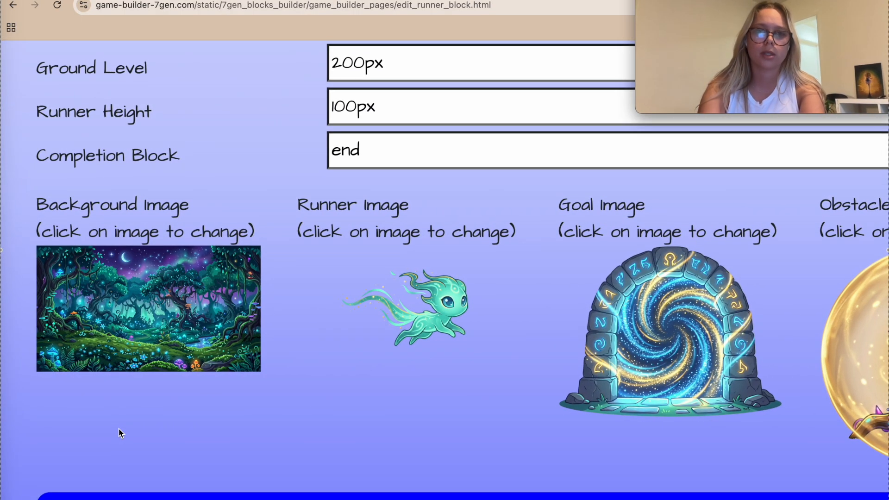
{"action": "scroll", "coordinate": [550, 403], "scroll_direction": "right", "scroll_amount": 6}
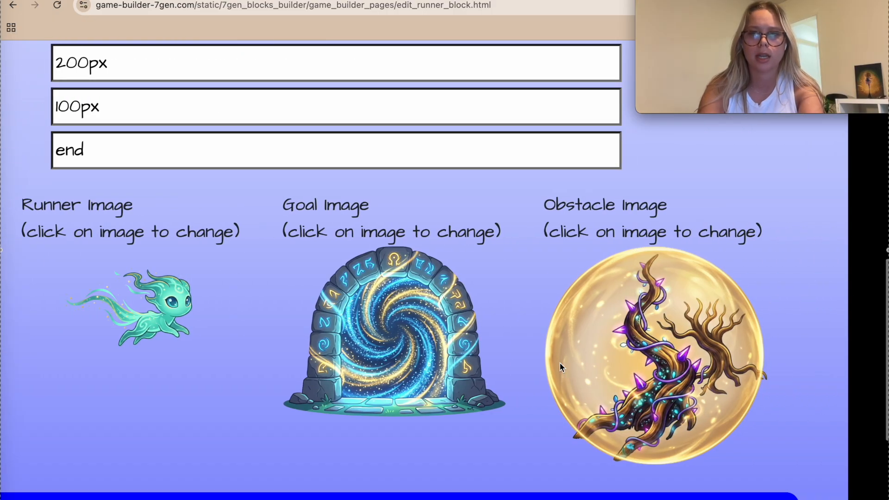
{"action": "scroll", "coordinate": [560, 363], "scroll_direction": "left", "scroll_amount": 7}
{"action": "scroll", "coordinate": [738, 317], "scroll_direction": "left", "scroll_amount": 1}
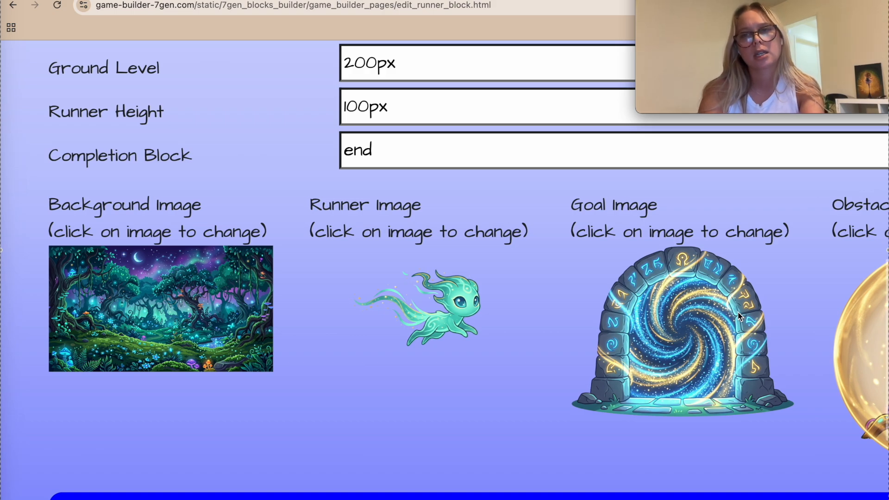
{"action": "scroll", "coordinate": [738, 317], "scroll_direction": "down", "scroll_amount": 3, "text": "ctrl"}
{"action": "scroll", "coordinate": [738, 317], "scroll_direction": "up", "scroll_amount": 3, "text": "ctrl"}
{"action": "scroll", "coordinate": [737, 316], "scroll_direction": "down", "scroll_amount": 2, "text": "ctrl"}
{"action": "scroll", "coordinate": [737, 311], "scroll_direction": "down", "scroll_amount": 3, "text": "ctrl"}
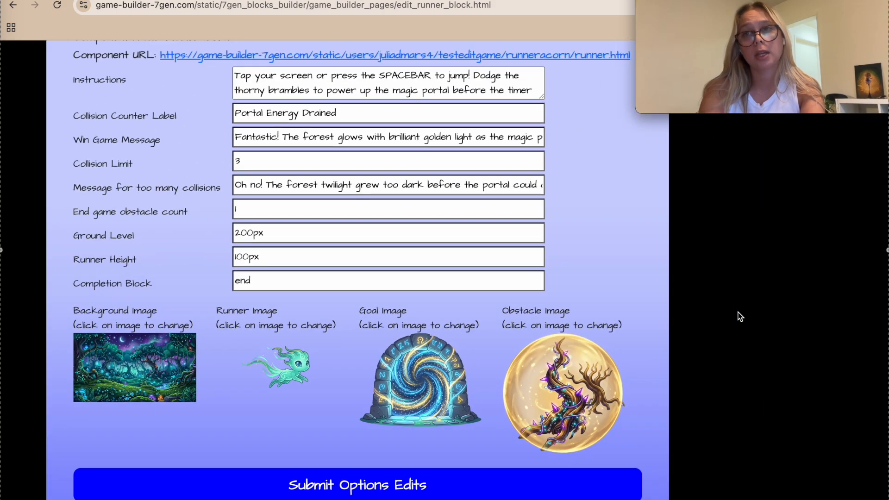
{"action": "scroll", "coordinate": [473, 374], "scroll_direction": "up", "scroll_amount": 3, "text": "ctrl"}
{"action": "scroll", "coordinate": [473, 374], "scroll_direction": "down", "scroll_amount": 3, "text": "ctrl"}
{"action": "scroll", "coordinate": [473, 374], "scroll_direction": "up", "scroll_amount": 4, "text": "ctrl"}
{"action": "scroll", "coordinate": [482, 348], "scroll_direction": "left", "scroll_amount": 2}
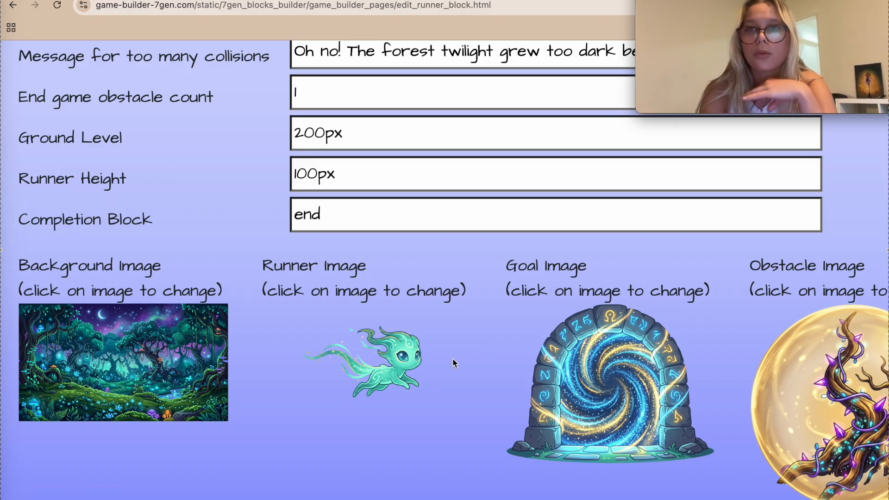
{"action": "scroll", "coordinate": [425, 363], "scroll_direction": "down", "scroll_amount": 5, "text": "ctrl"}
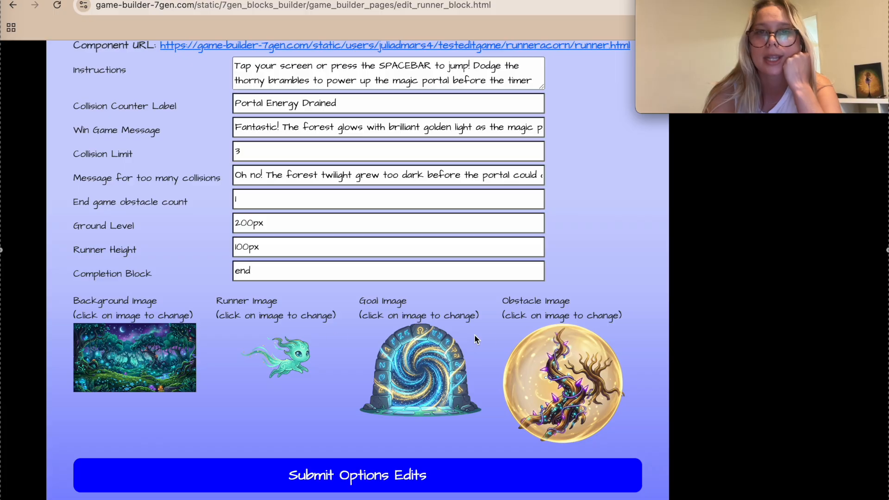
{"action": "scroll", "coordinate": [474, 334], "scroll_direction": "up", "scroll_amount": 3}
{"action": "scroll", "coordinate": [474, 334], "scroll_direction": "down", "scroll_amount": 6}
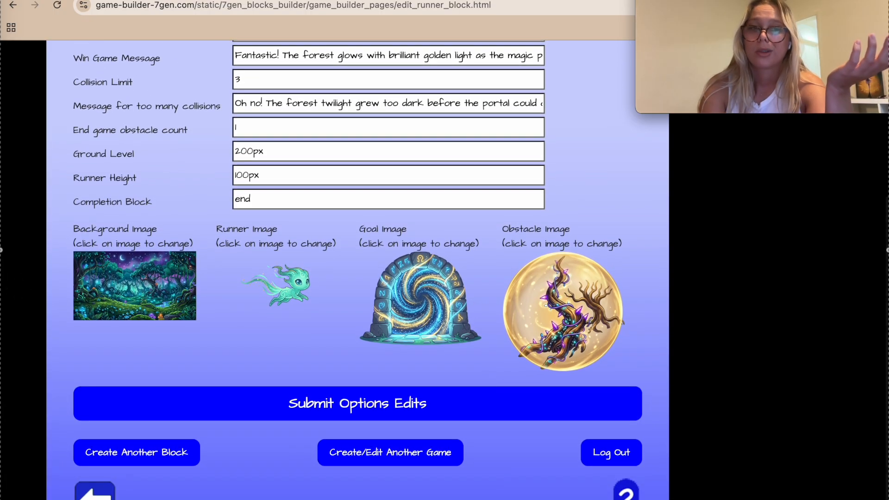
{"action": "left_click", "coordinate": [94, 496]}
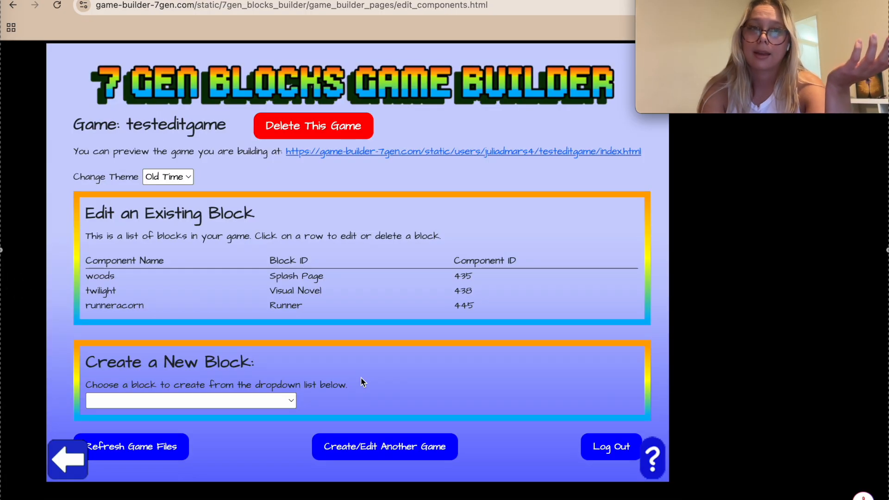